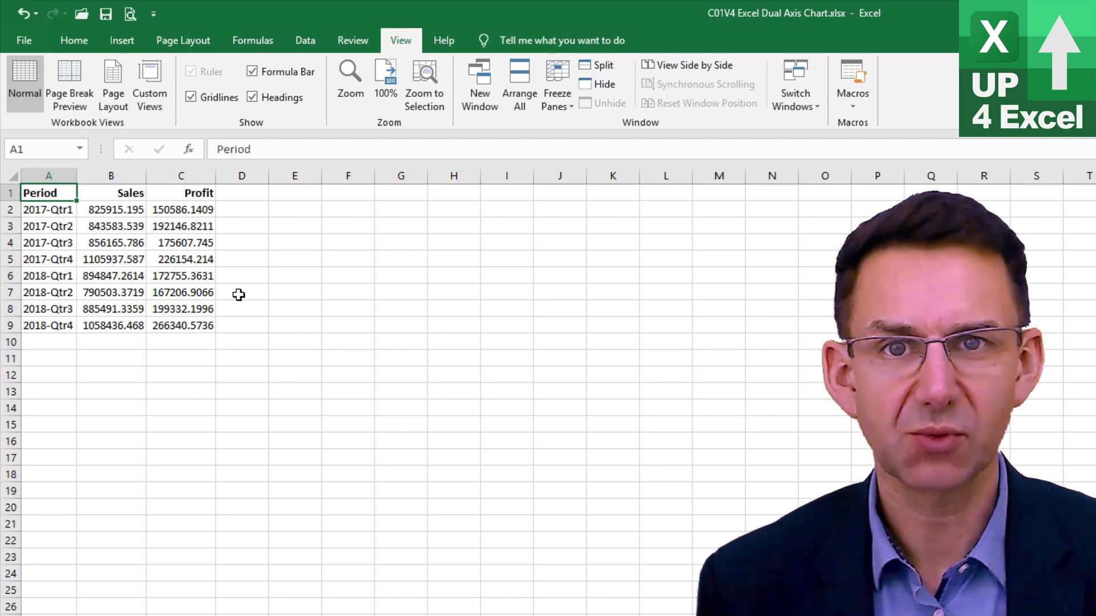
Step: Create a clustered column chart from the Period, Sales and Profit data, then place it beside the table and enlarge it
key(ctrl+shift+Right)
key(ctrl+shift+Down)
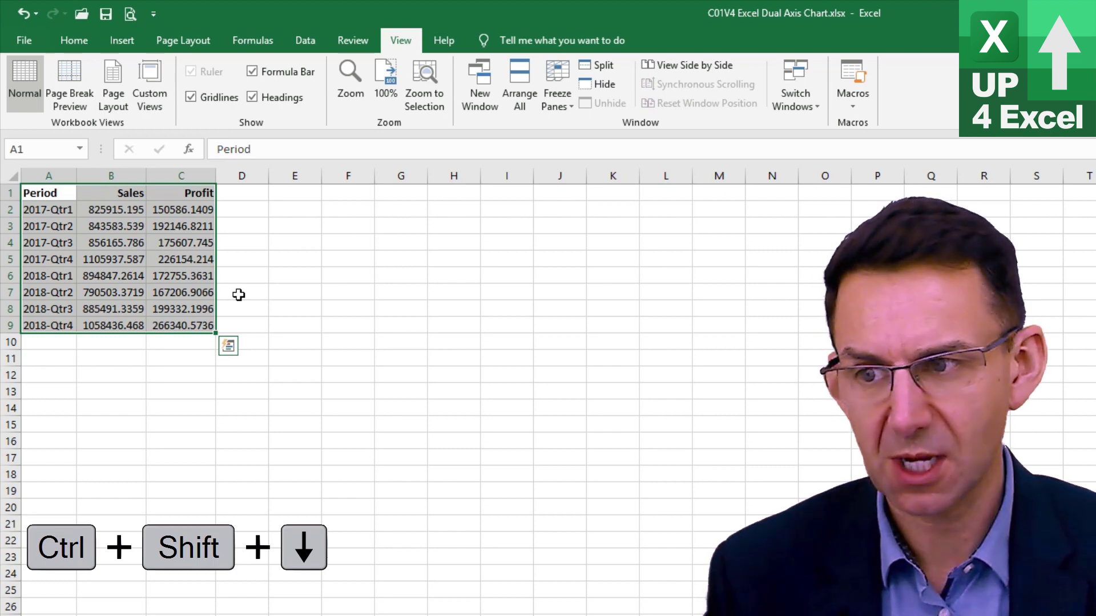
key(alt+F1)
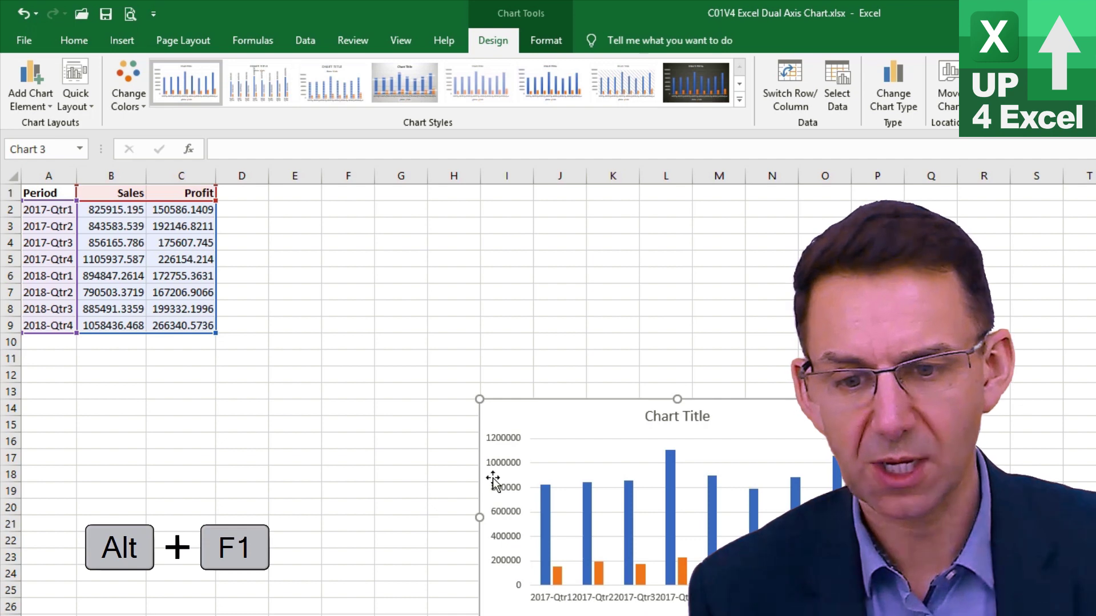
drag(588, 414, 336, 208)
drag(624, 432, 774, 581)
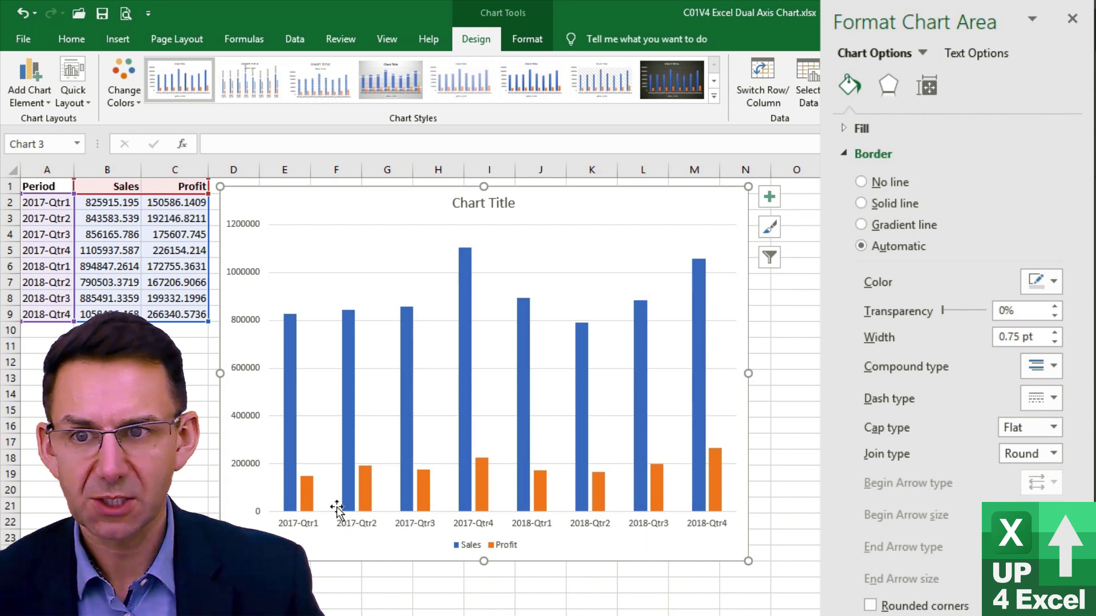
Step: Plot the Profit series on the secondary axis with a series overlap of -100% and a gap width of 500%
click(366, 505)
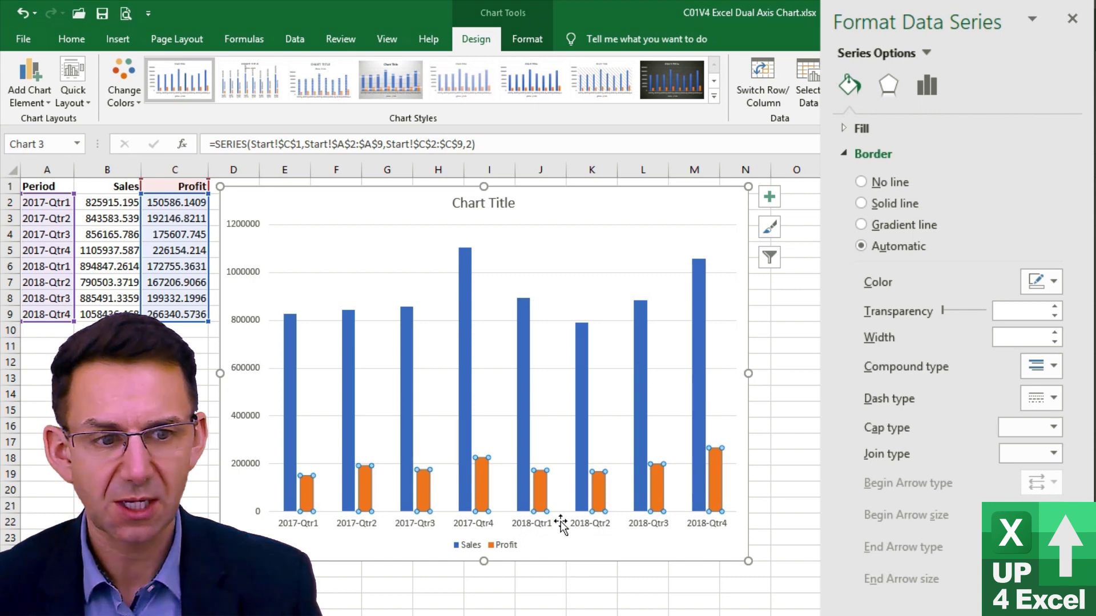
mouse_move(1093, 542)
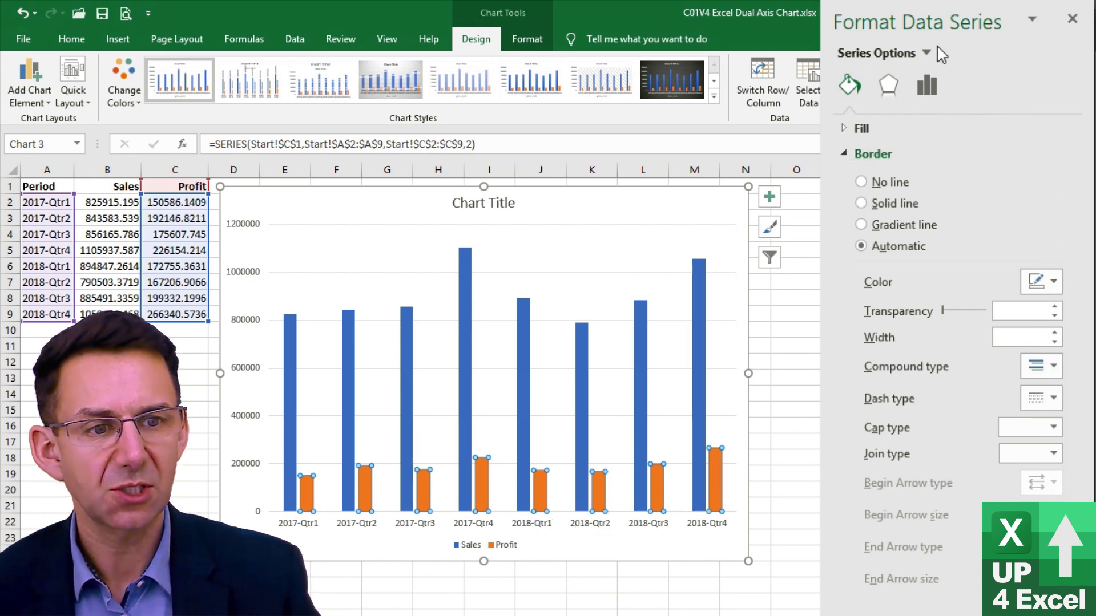
click(928, 88)
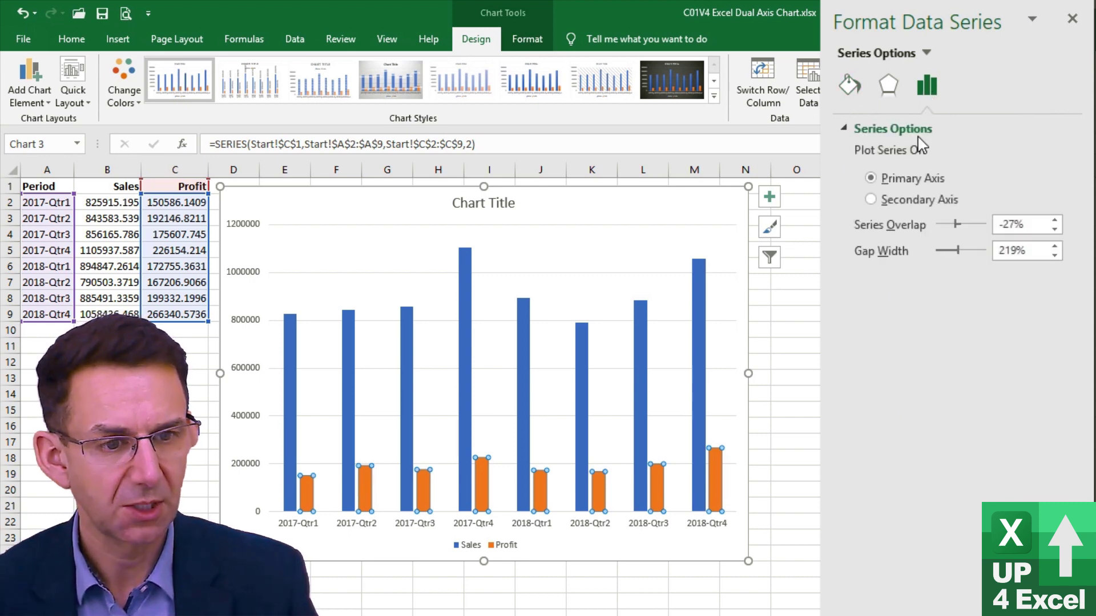
click(895, 206)
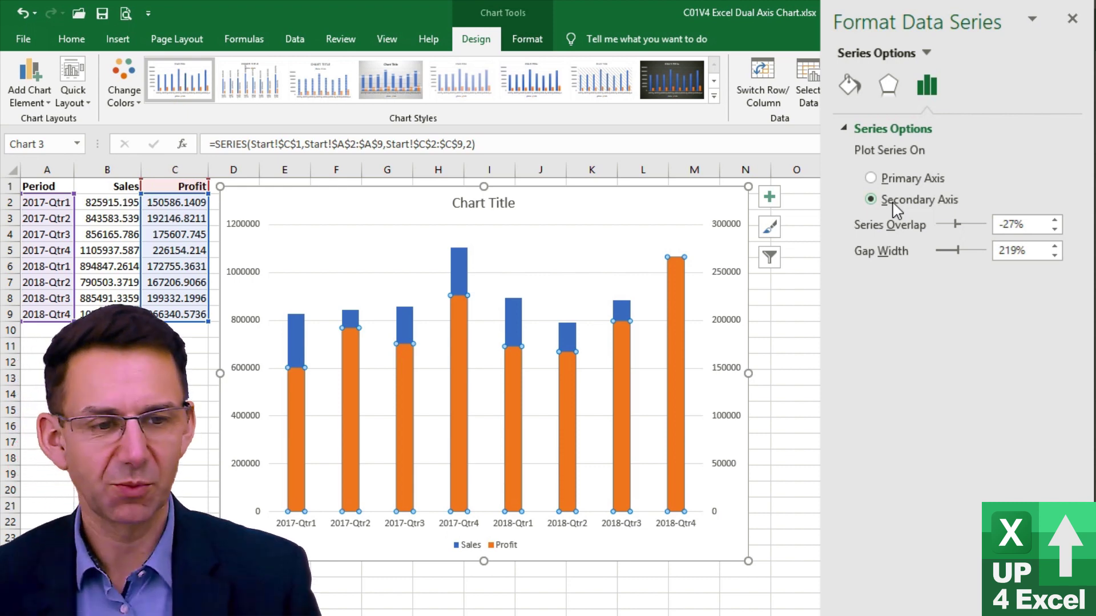
drag(957, 250, 996, 258)
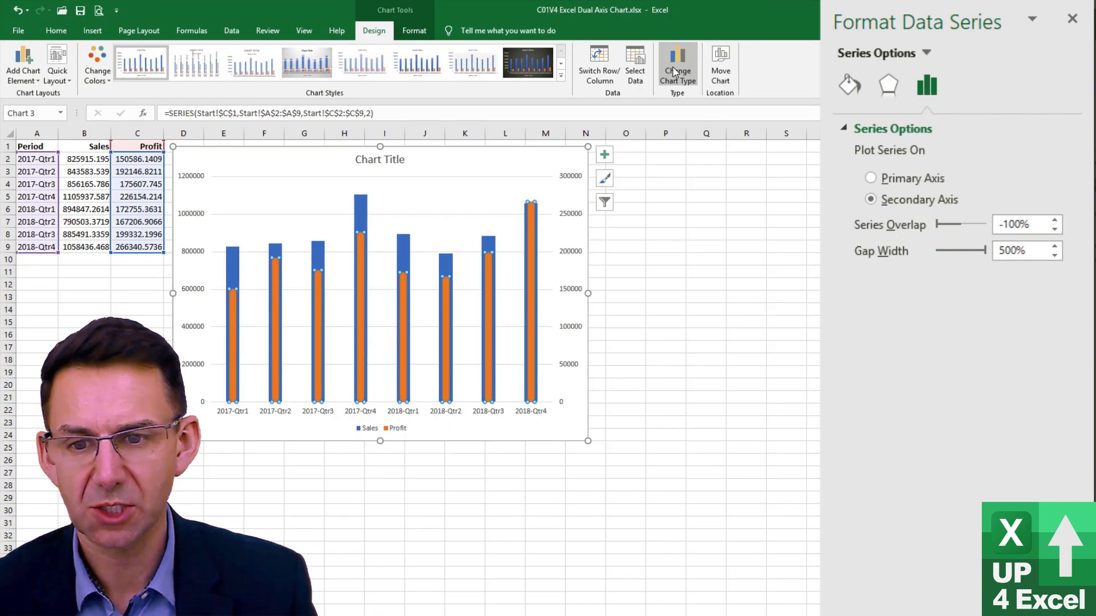
Step: Change the chart to a custom combination with Profit as a line on the secondary axis and Sales as clustered columns
click(860, 90)
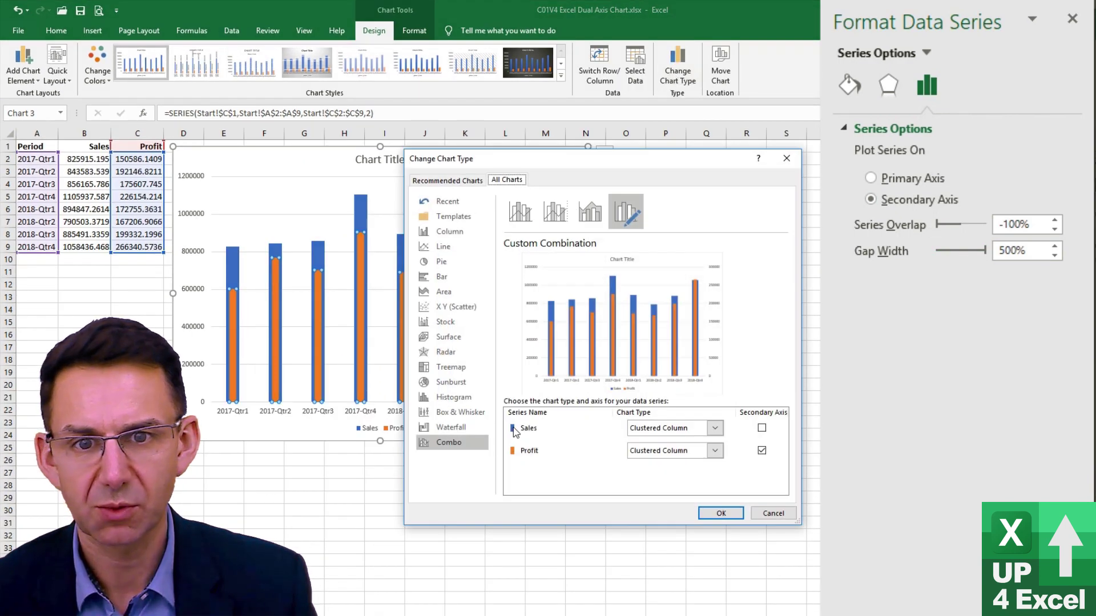
click(714, 451)
click(658, 350)
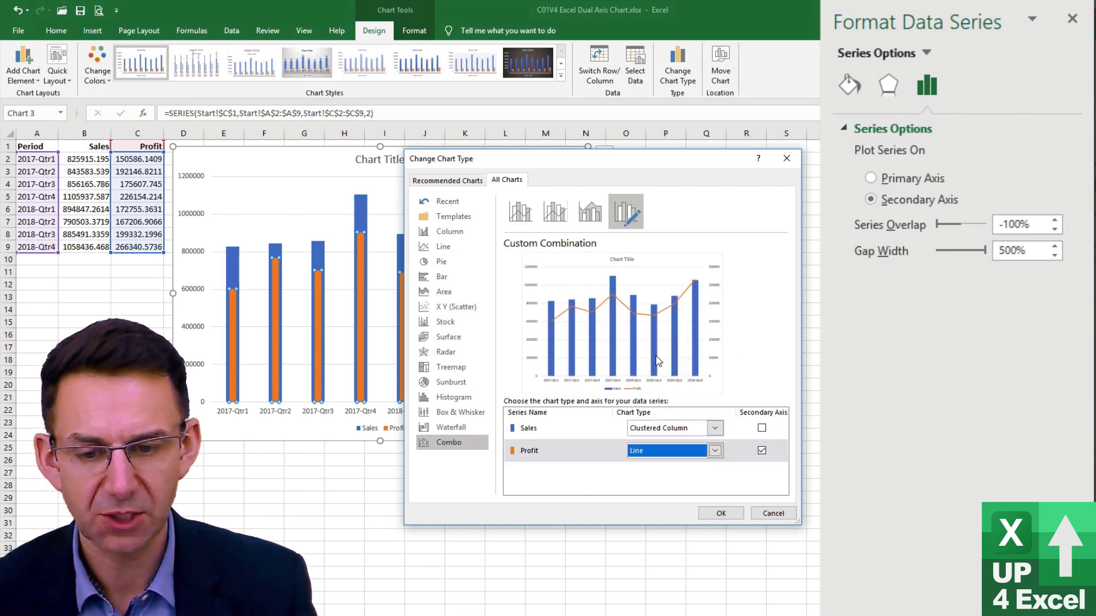
click(721, 513)
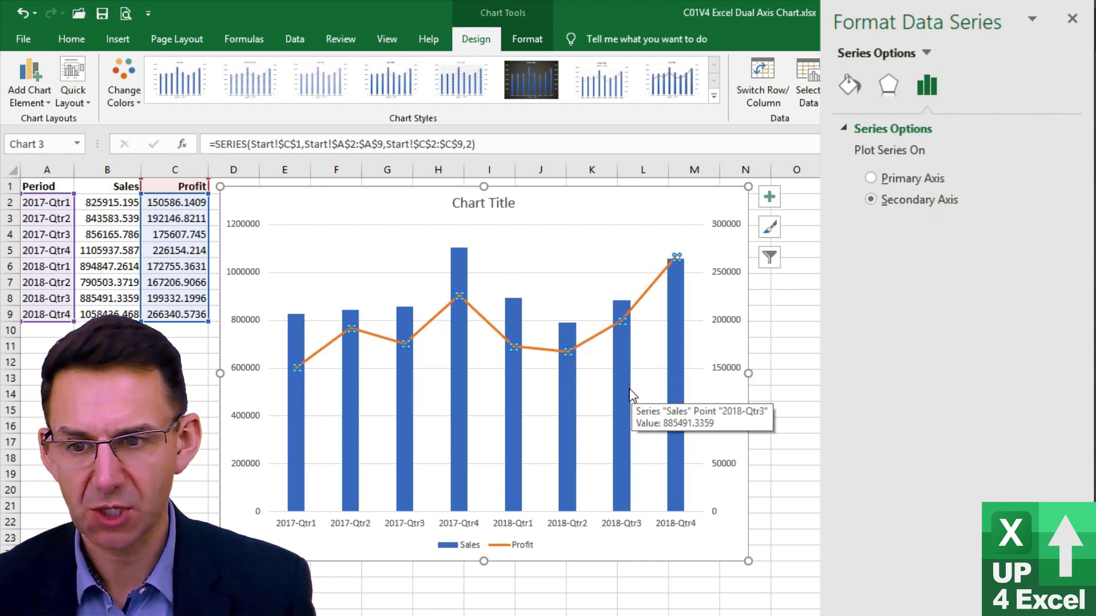
click(651, 308)
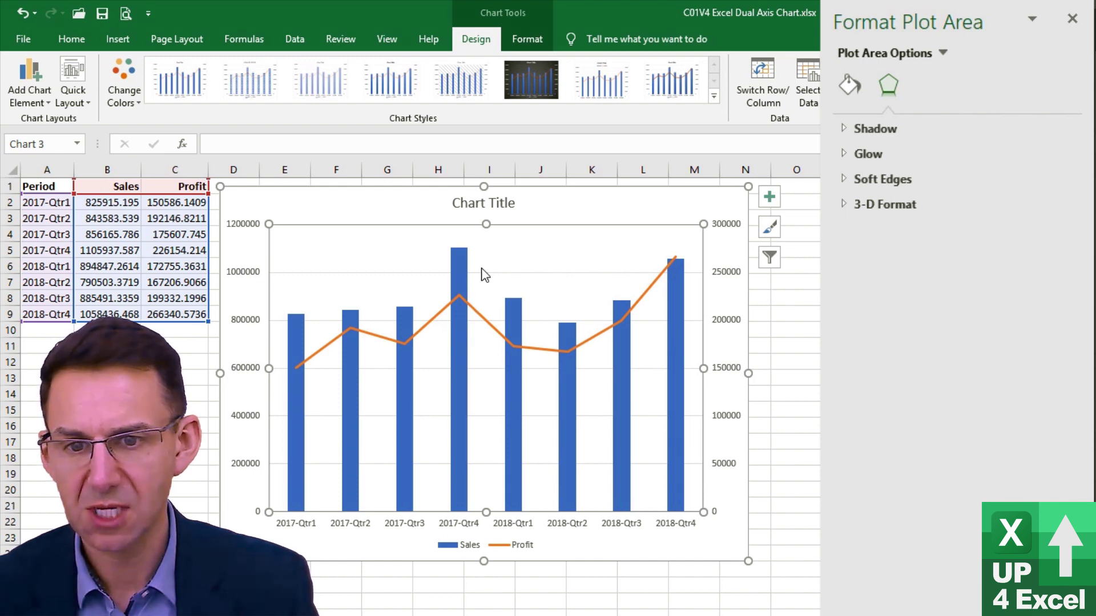
mouse_move(464, 258)
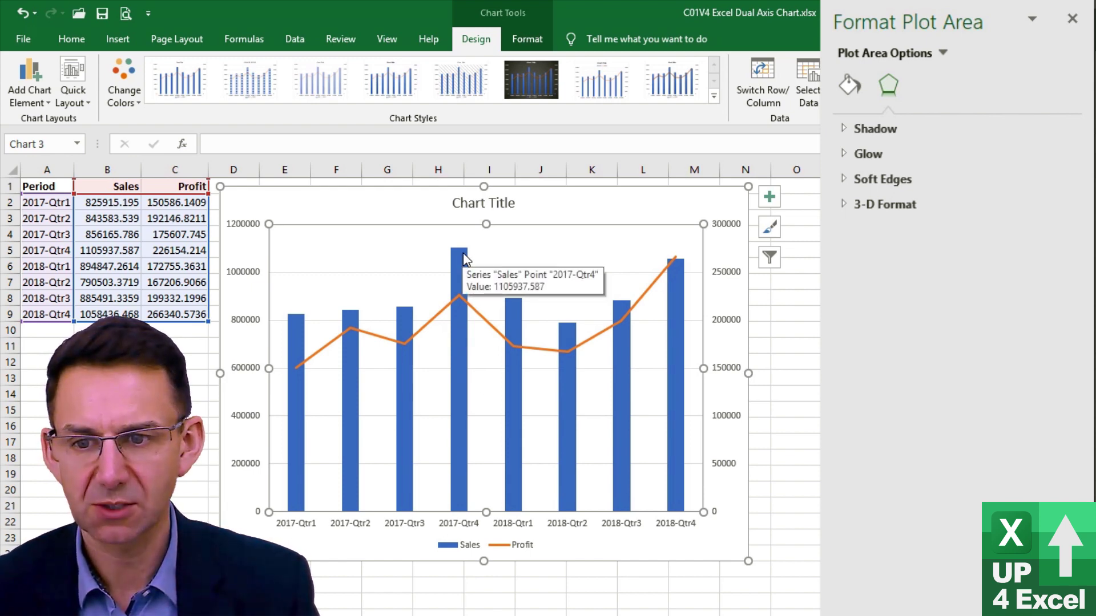
mouse_move(459, 301)
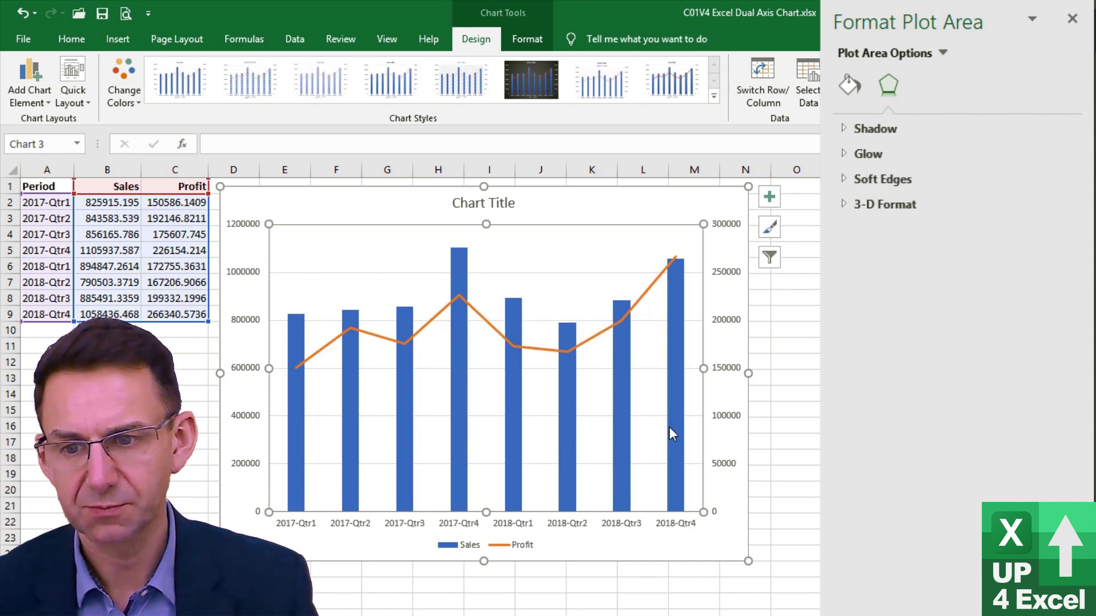
mouse_move(682, 400)
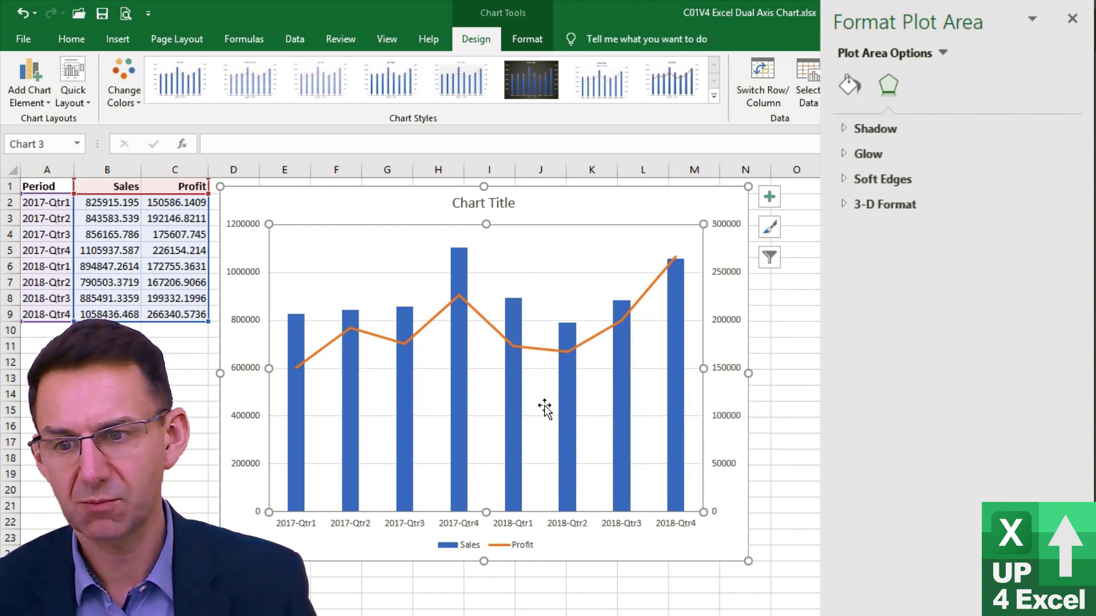
Step: Change the chart type back to Clustered Column and plot the Profit series on the secondary axis
click(591, 339)
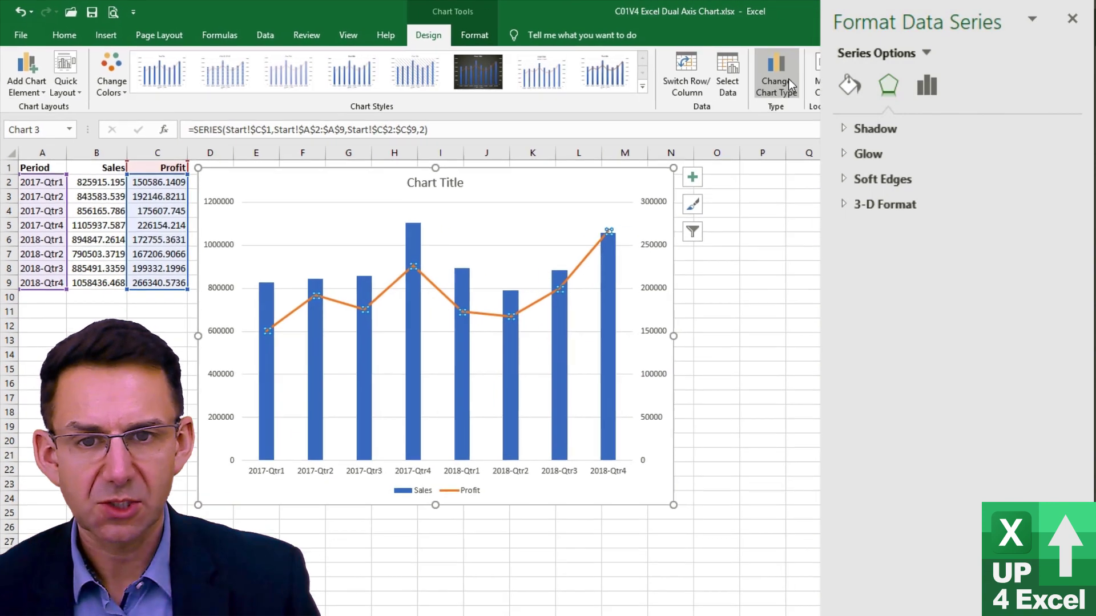
click(790, 86)
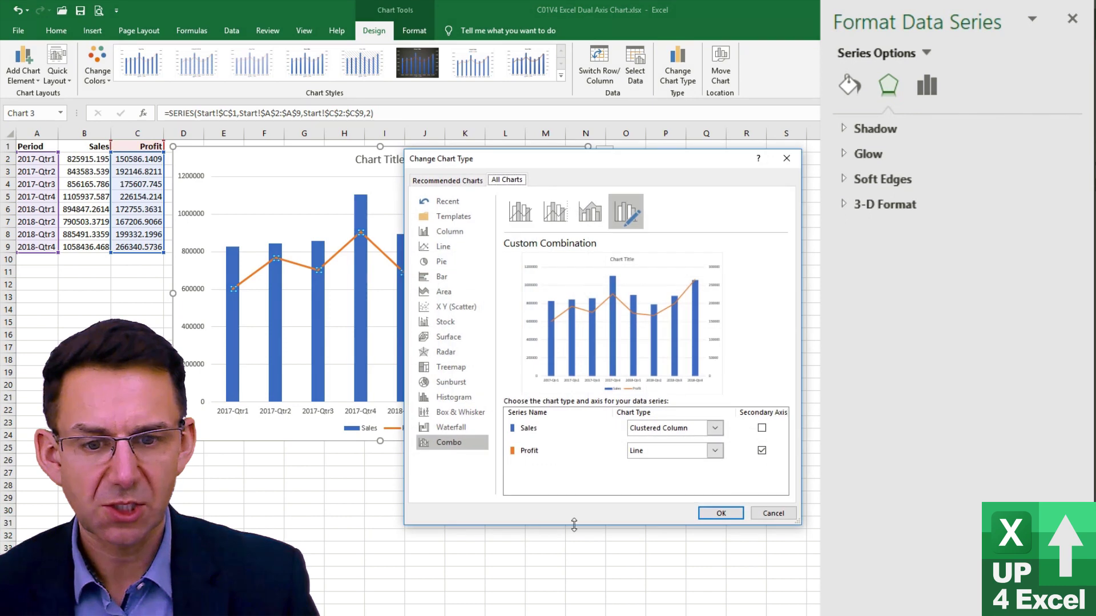
click(448, 231)
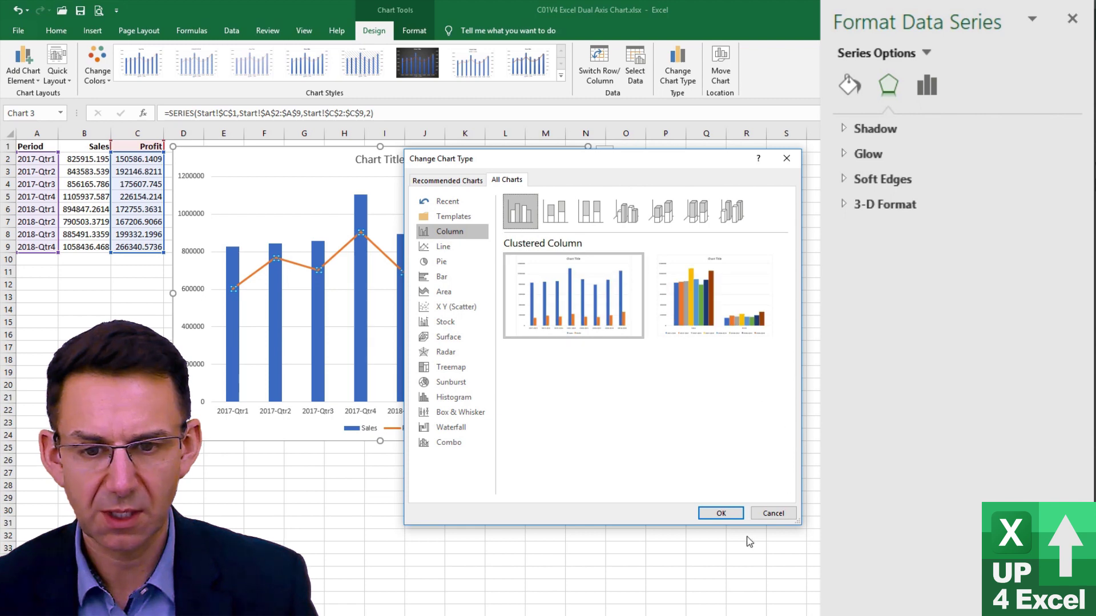
click(730, 514)
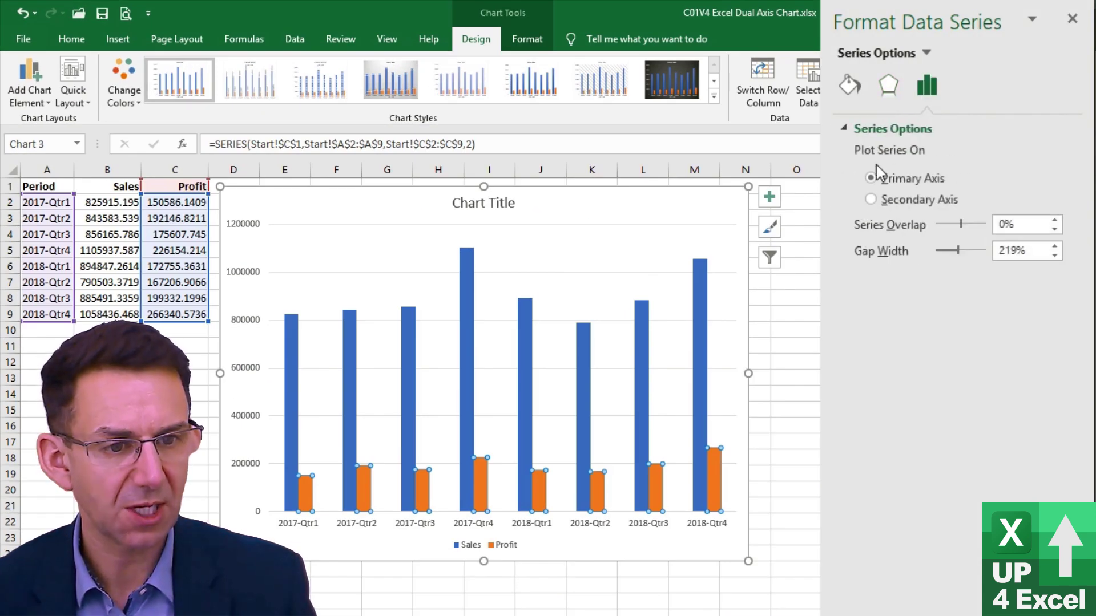
click(871, 199)
Step: Try a 500% gap width for Profit, settling on 40% for the Sales columns and 284% for the Profit columns
drag(960, 251, 991, 250)
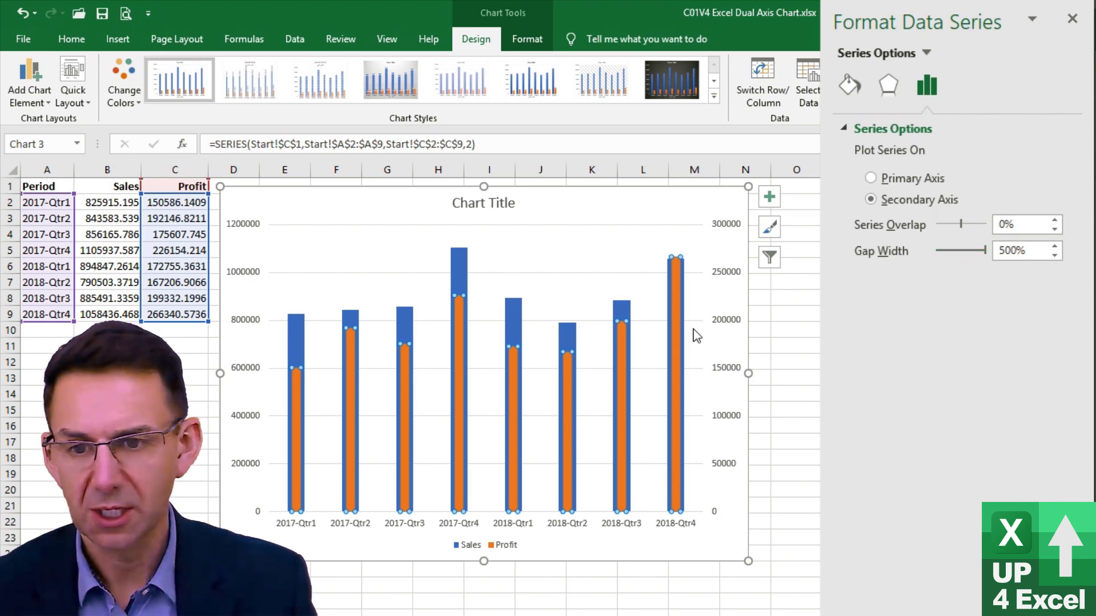
click(621, 309)
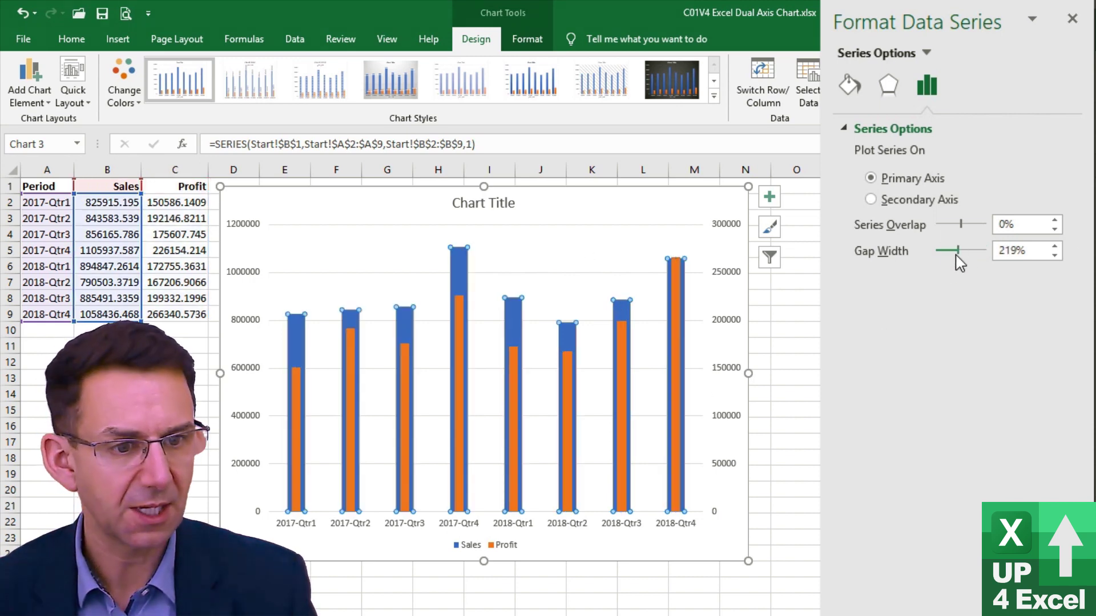
drag(956, 255, 937, 253)
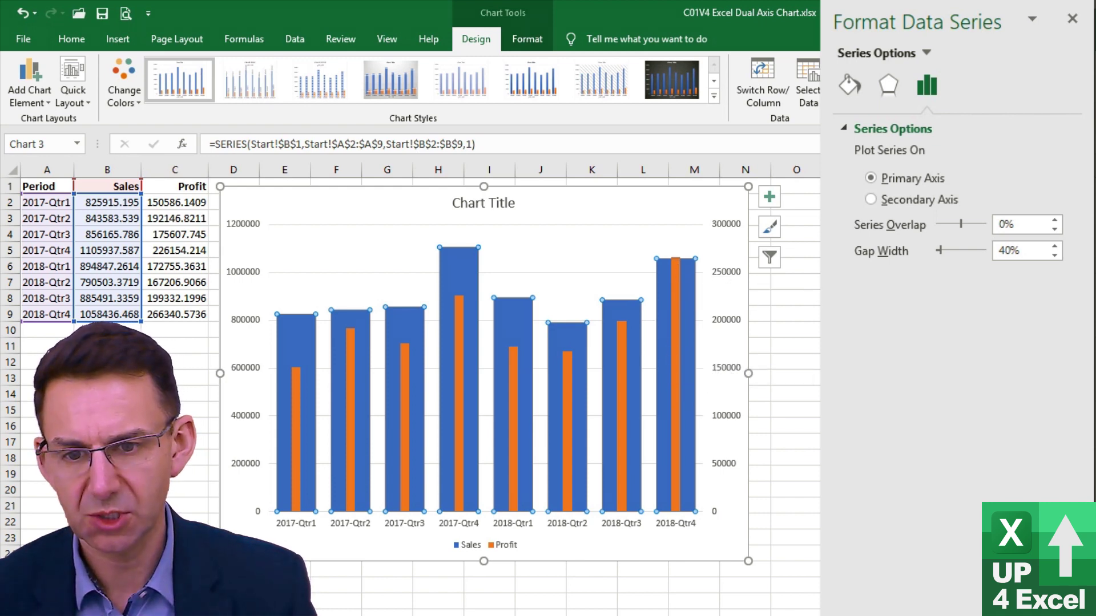
click(676, 365)
drag(986, 252, 963, 255)
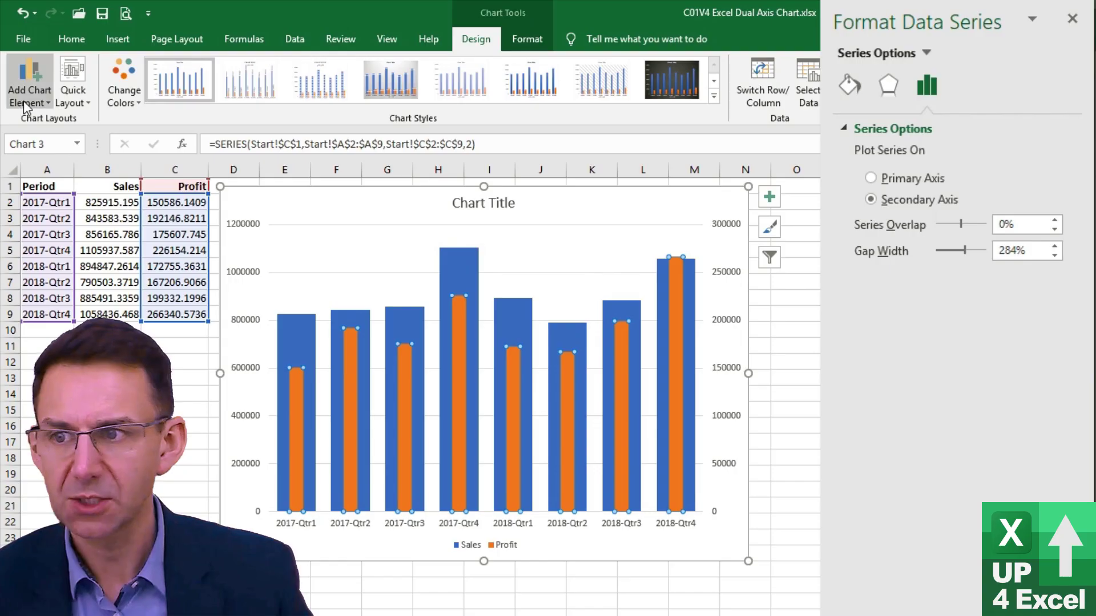
Step: Add data labels at the Inside End position to the Profit columns
click(26, 102)
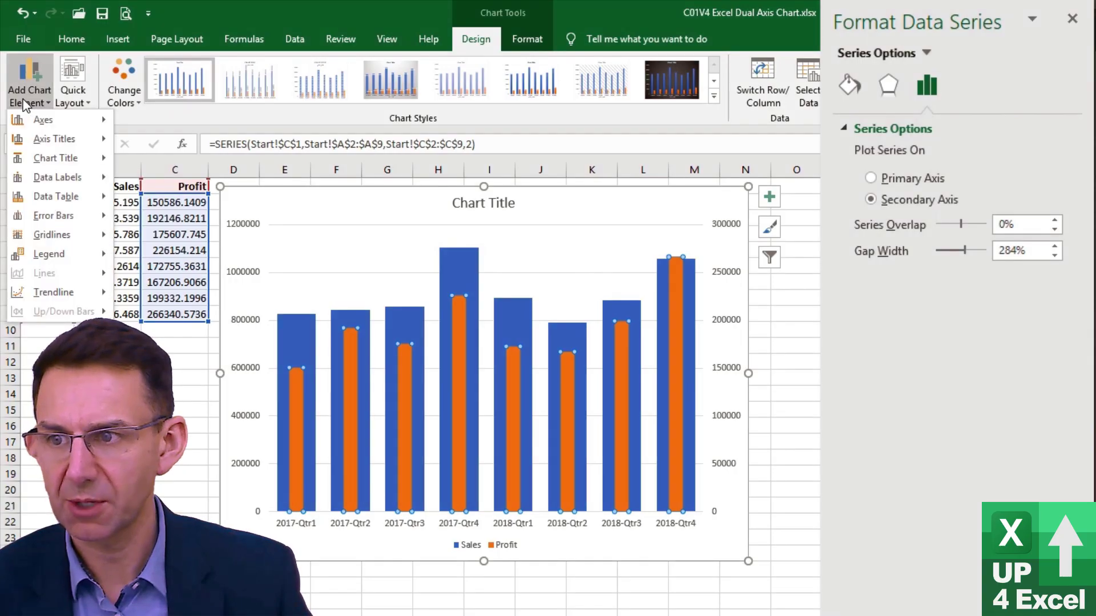
mouse_move(80, 182)
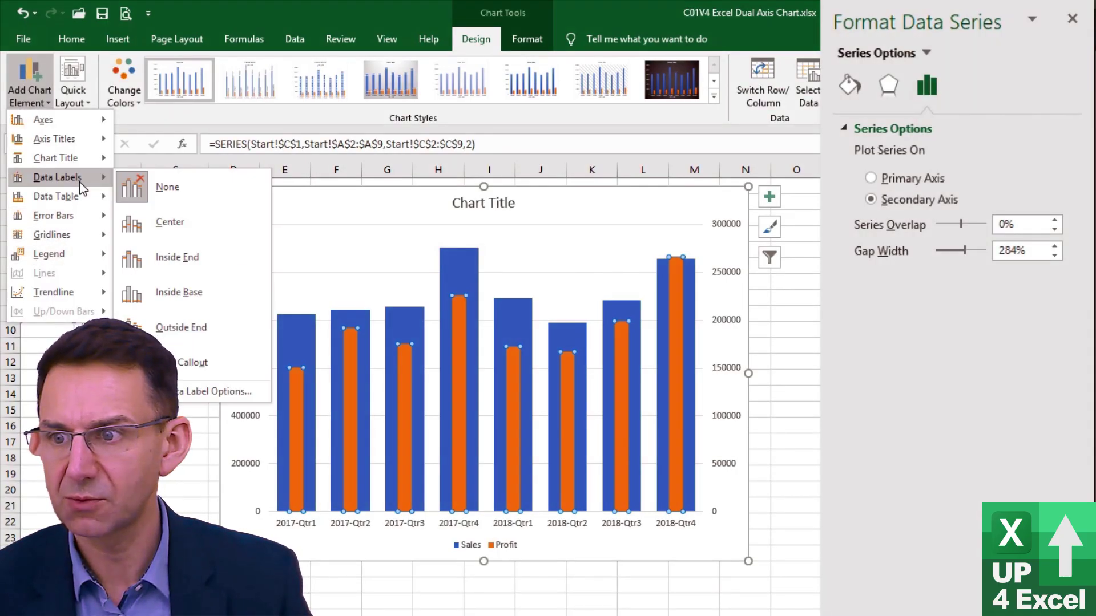
click(214, 265)
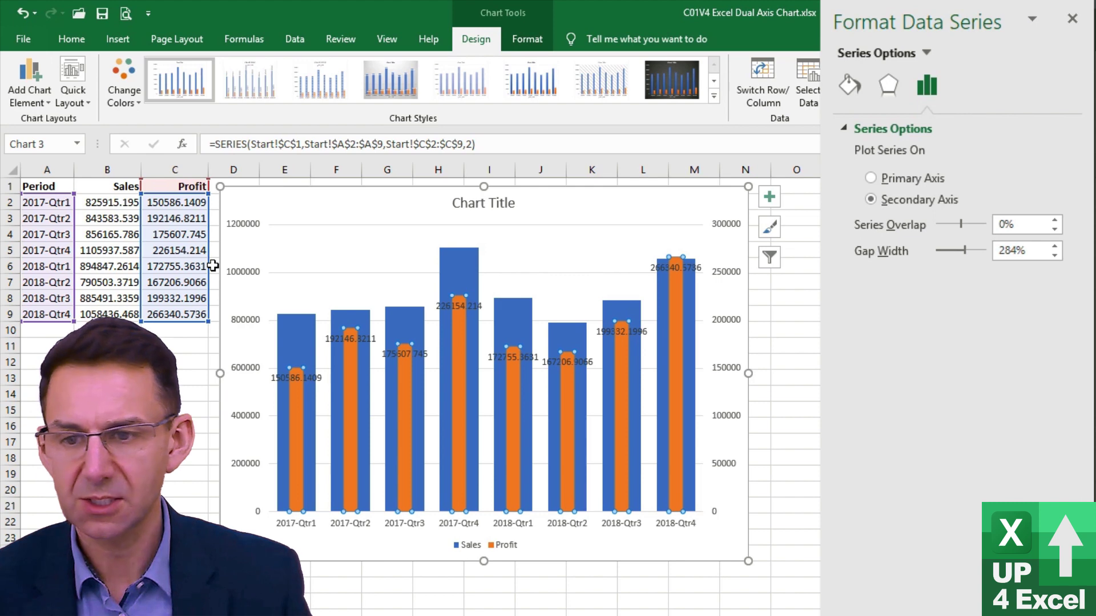
Step: Format the Profit data labels with the custom number format $0.0,,"M"
click(518, 358)
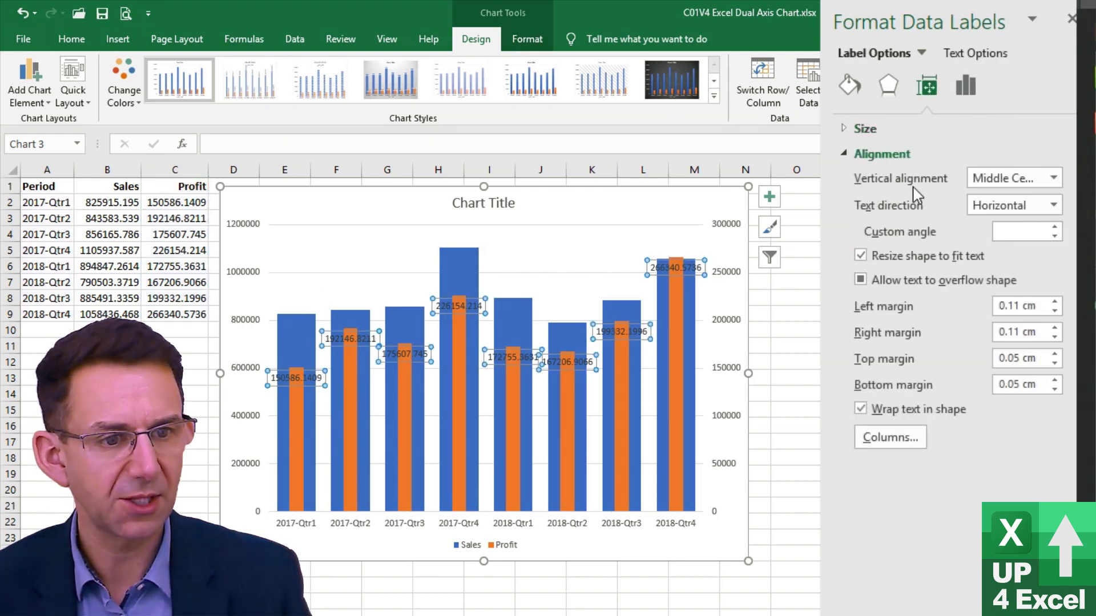
click(966, 85)
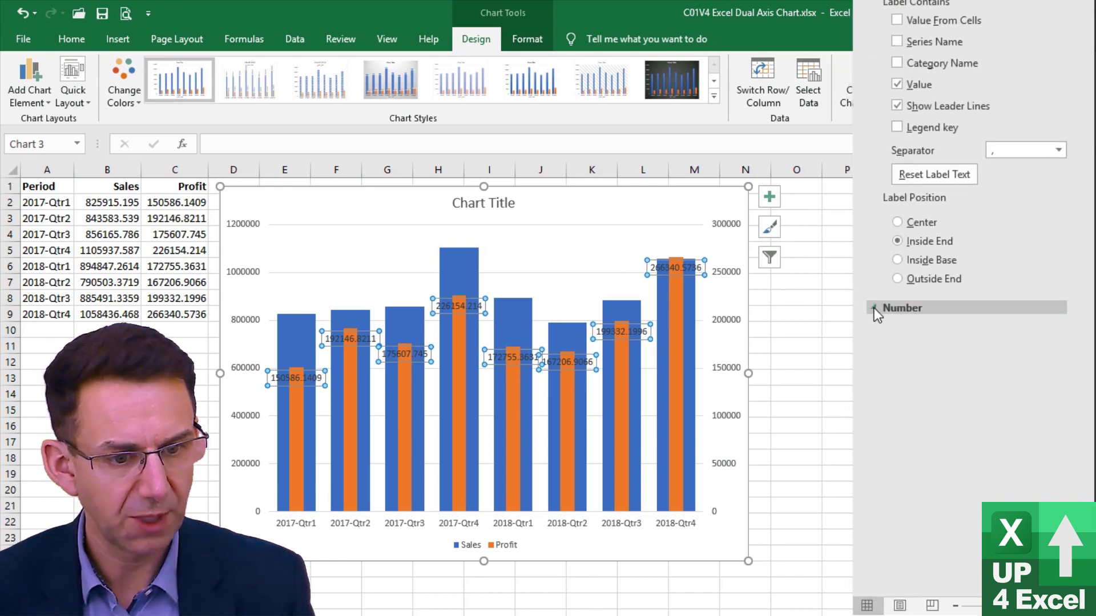
click(876, 311)
click(1046, 347)
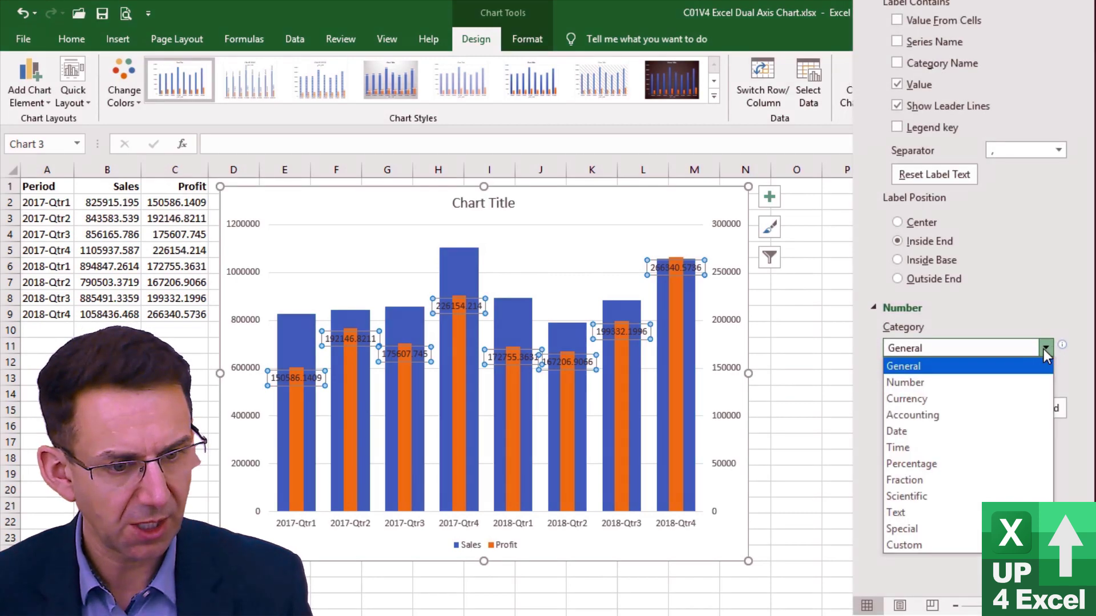
click(945, 547)
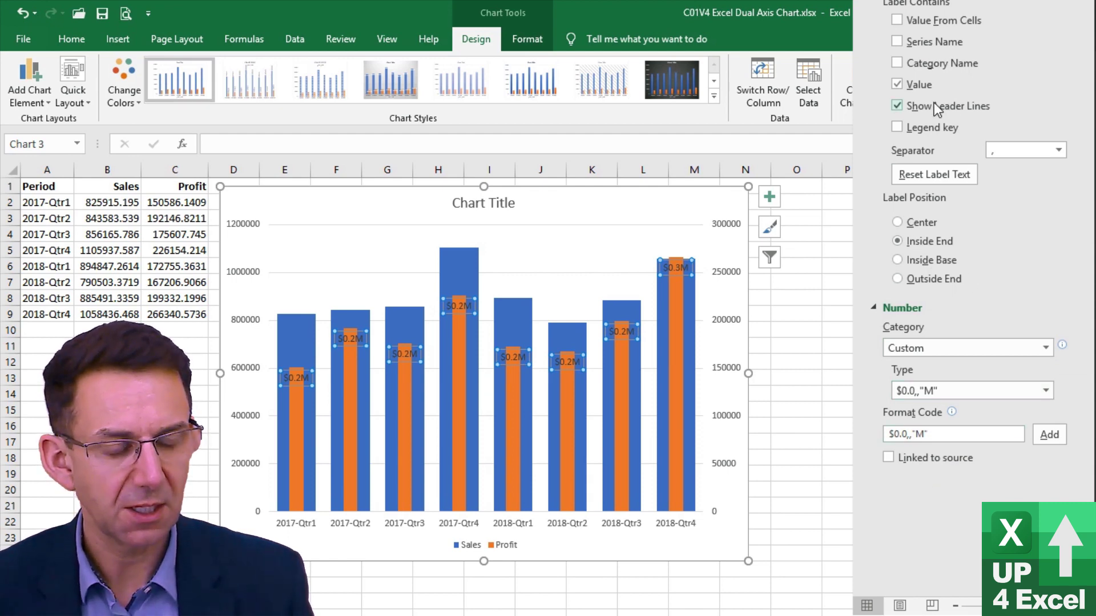
Step: Set the Profit data labels' text direction to vertical, rotating all text by -90°
scroll(961, 78, up, 3)
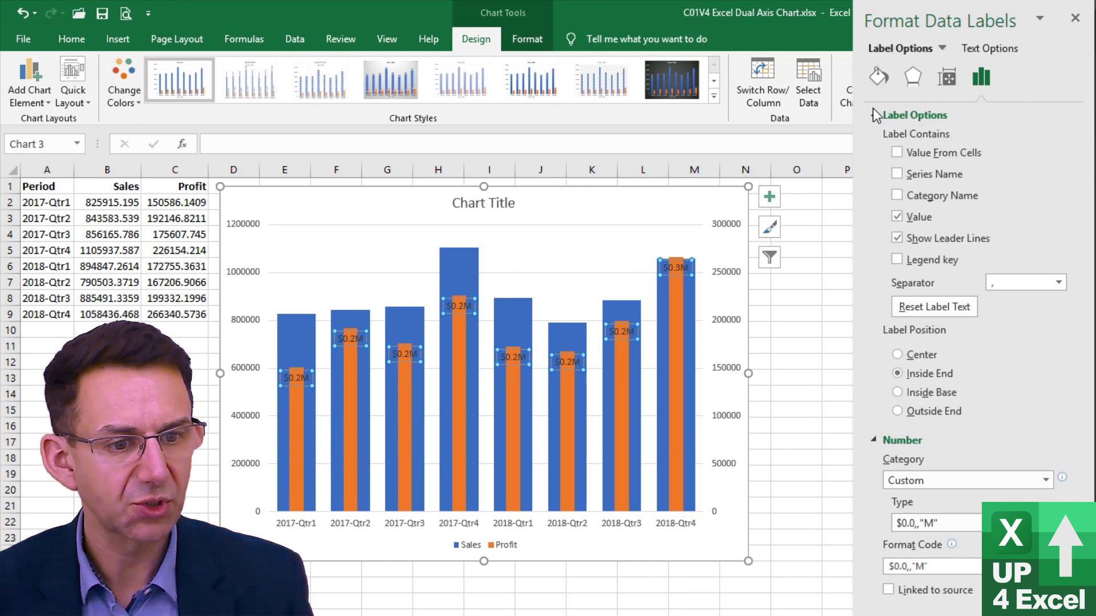
click(912, 77)
click(946, 77)
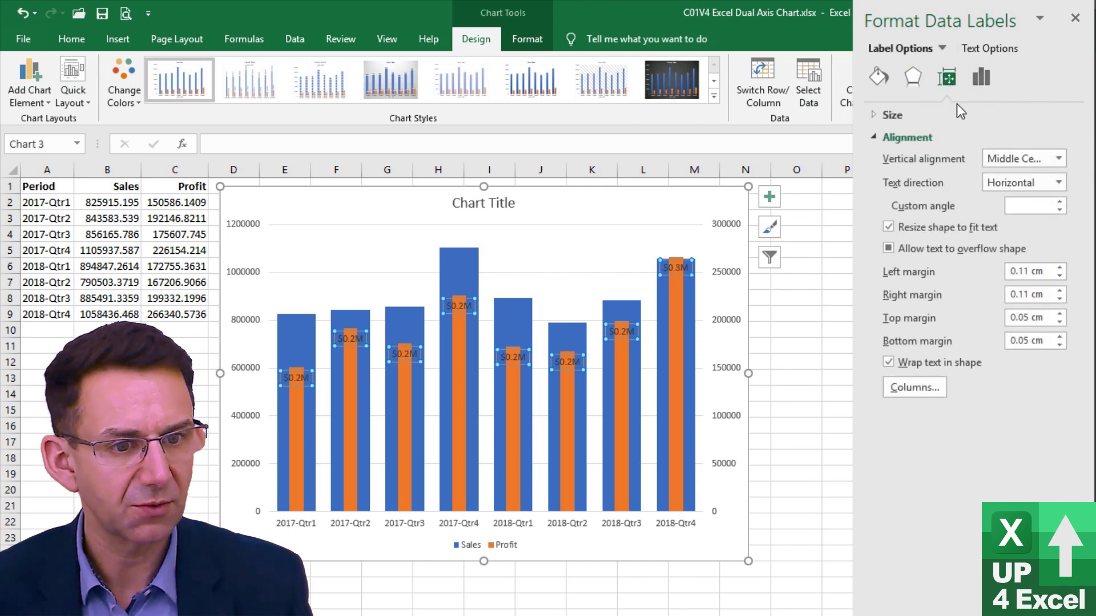
click(1059, 182)
click(1005, 323)
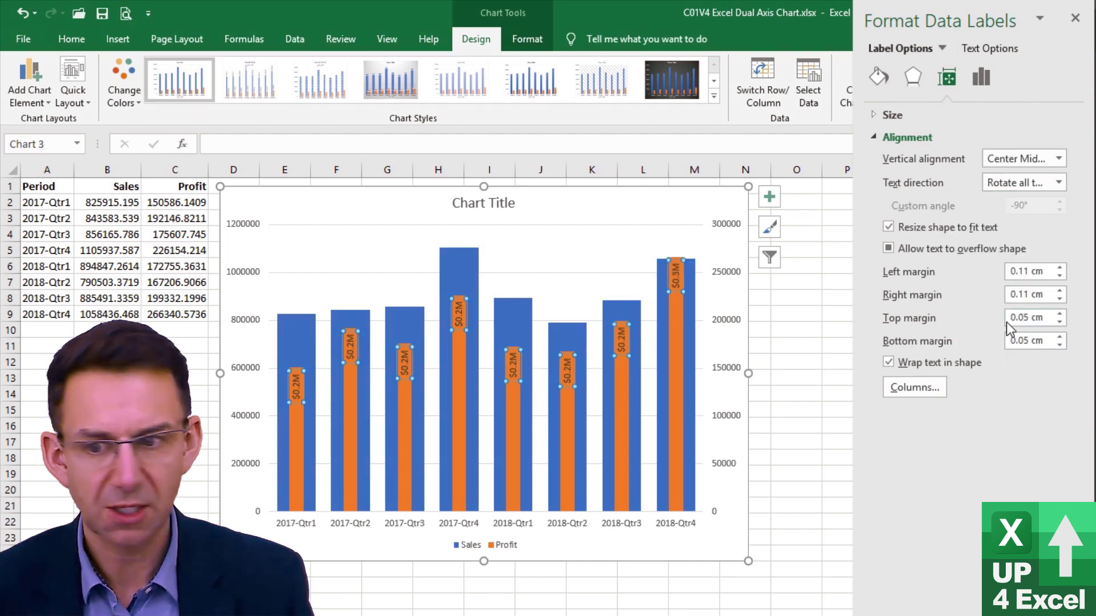
Step: Make the Profit data labels bold with a white font color
click(71, 39)
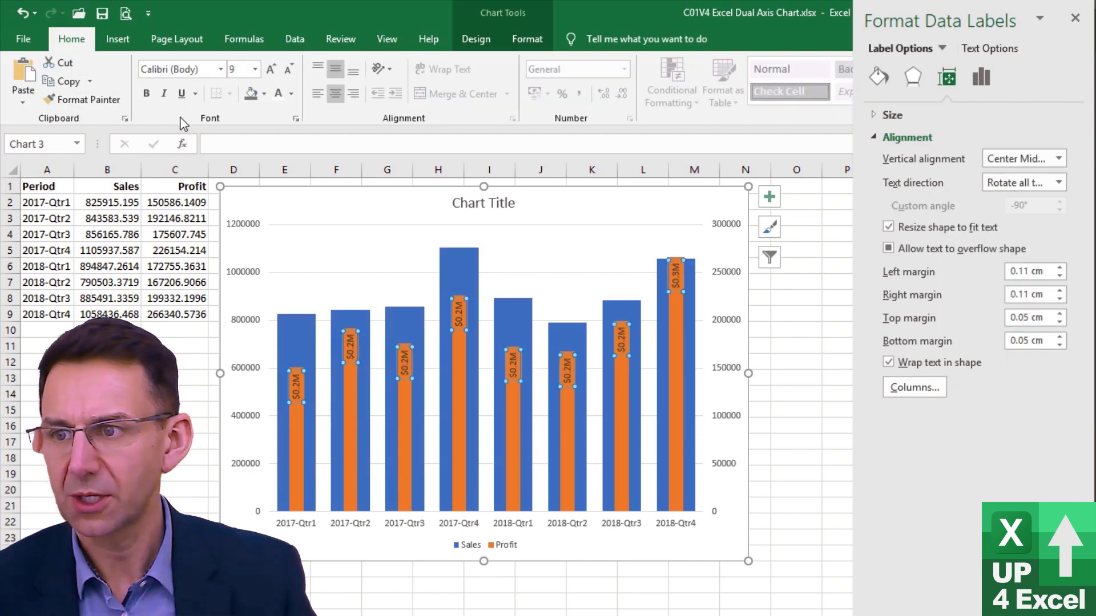
click(283, 97)
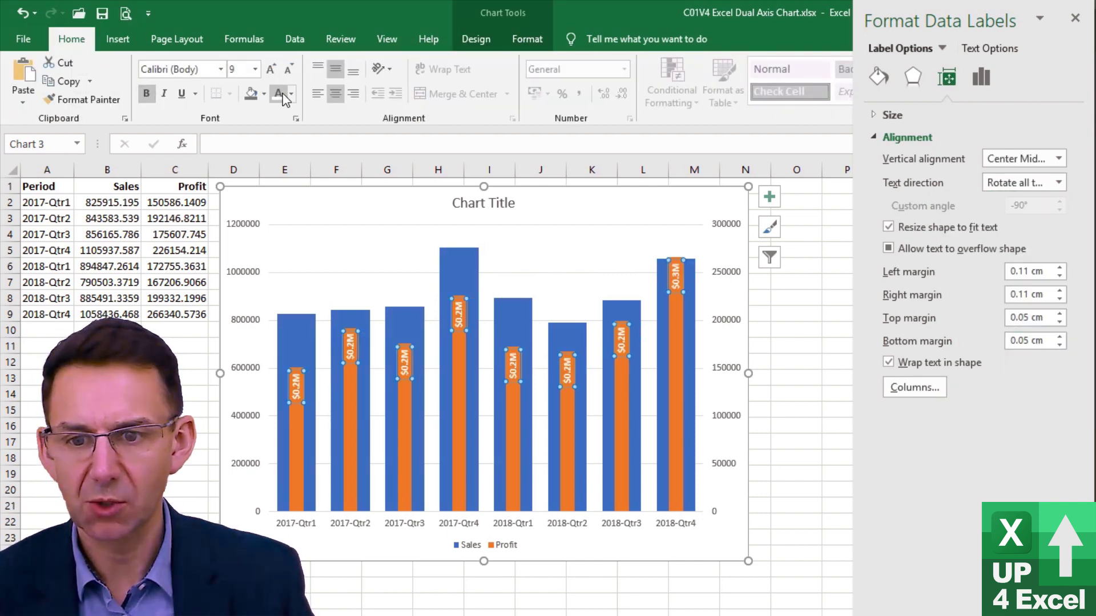
Step: Fill the Profit columns with the lightest blue tint from the theme colors
click(680, 415)
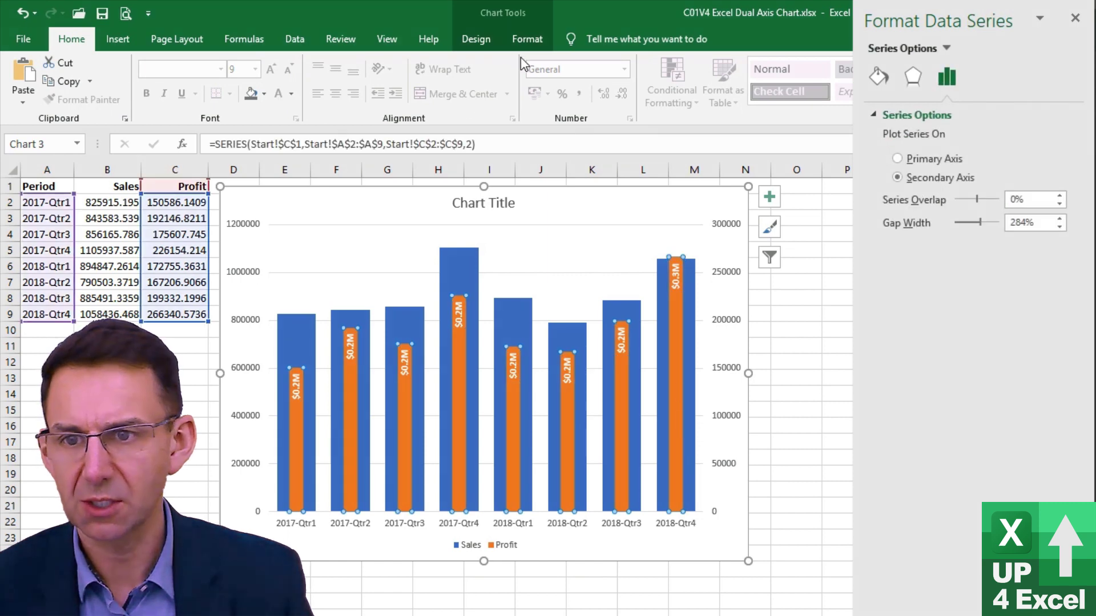
click(526, 40)
click(641, 64)
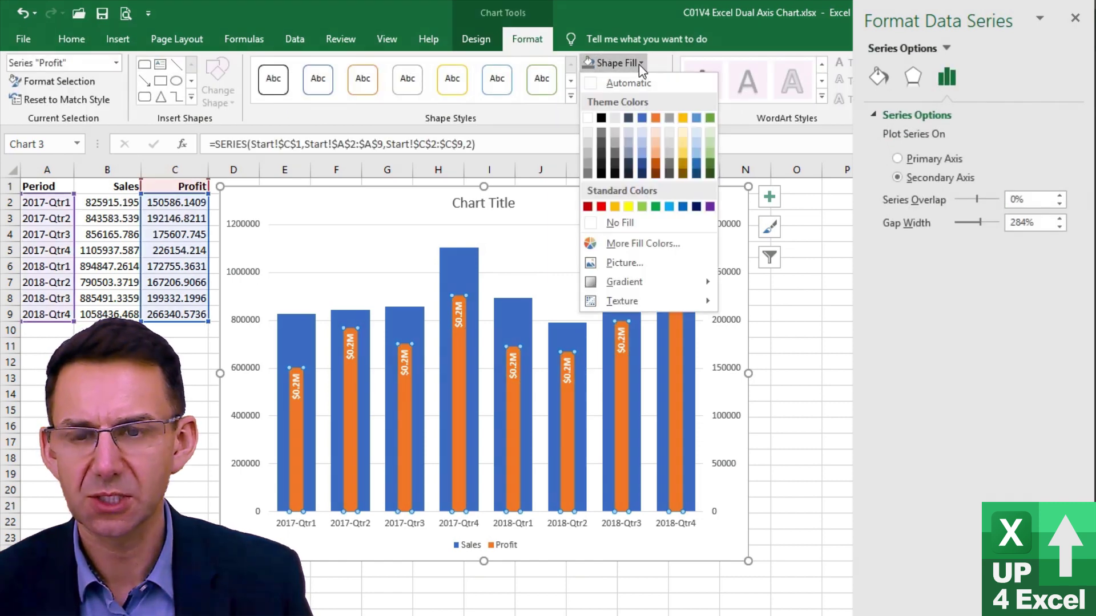
click(647, 135)
Step: Change the Profit data labels' font color to black
click(512, 372)
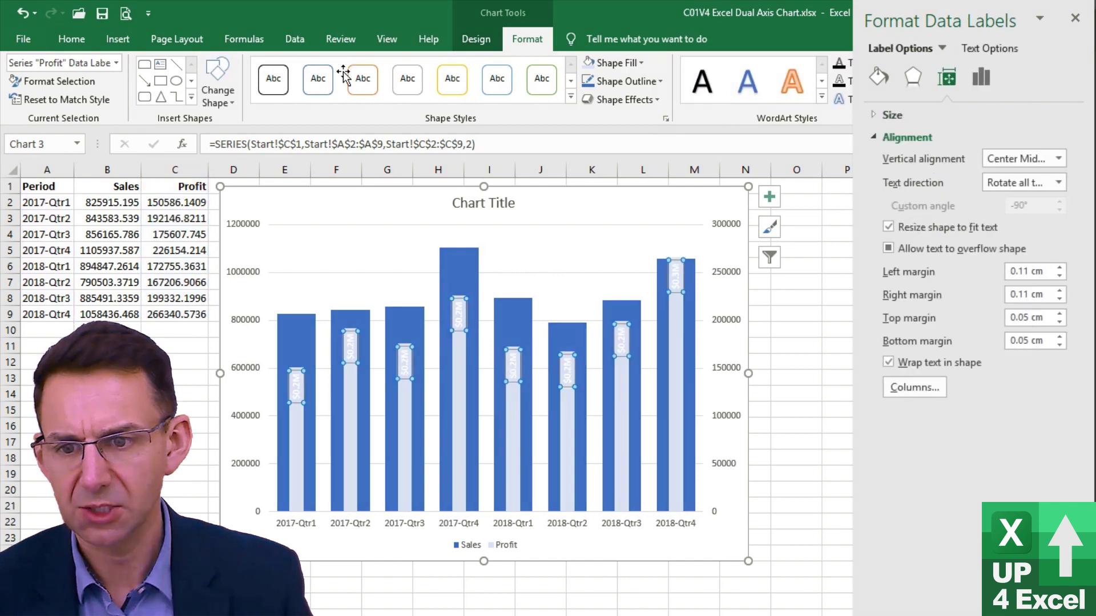
click(73, 38)
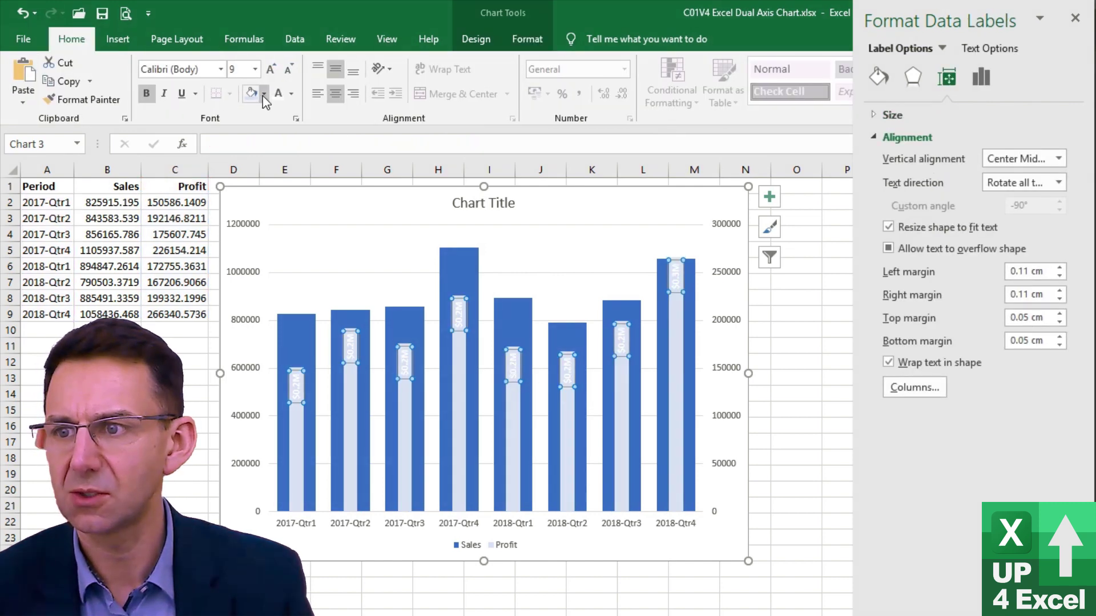
click(291, 94)
click(302, 115)
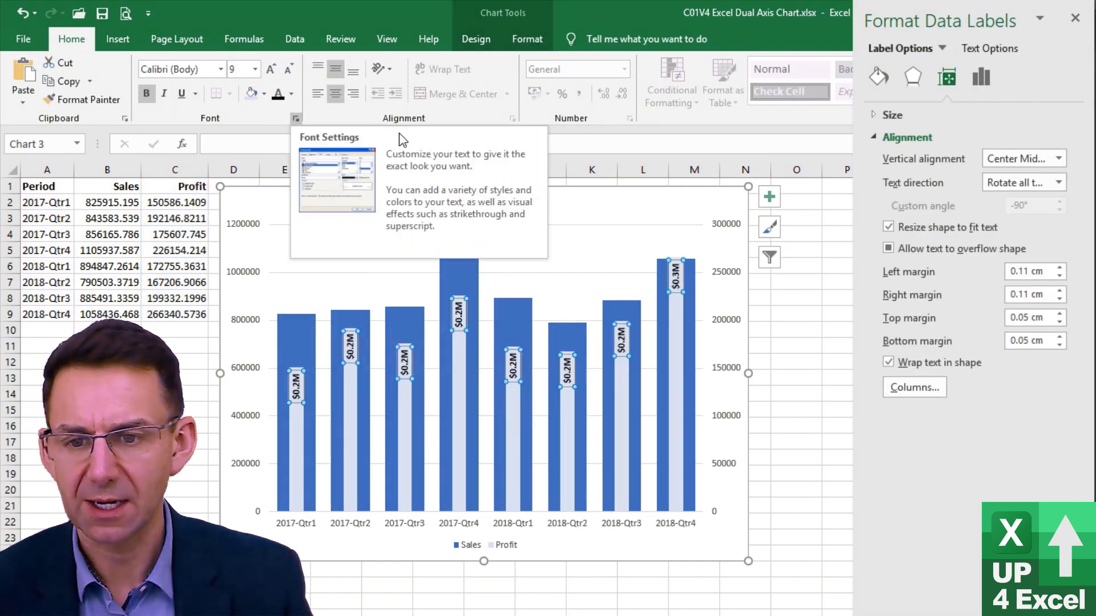
Step: Add bold white data labels in millions of dollars, such as $0.8M, inside the upper ends of the Sales columns
click(619, 309)
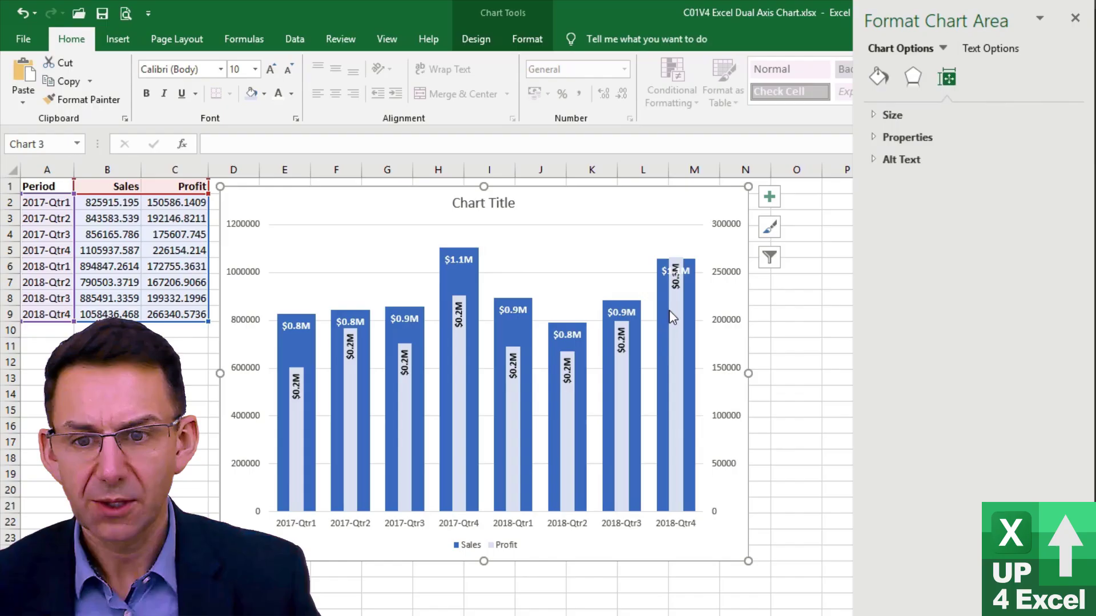
click(674, 297)
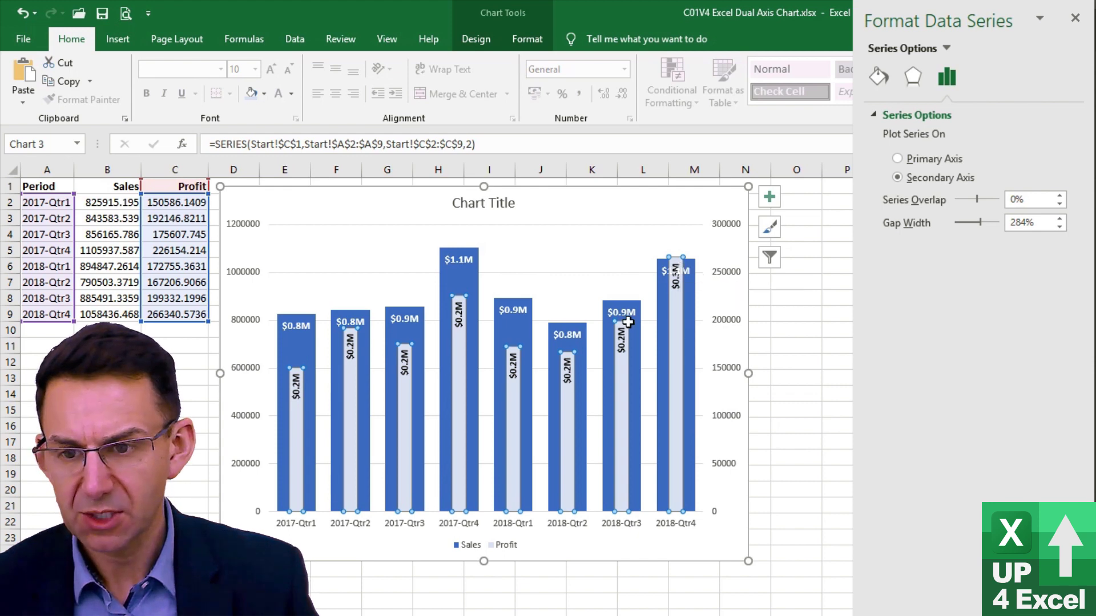
click(364, 342)
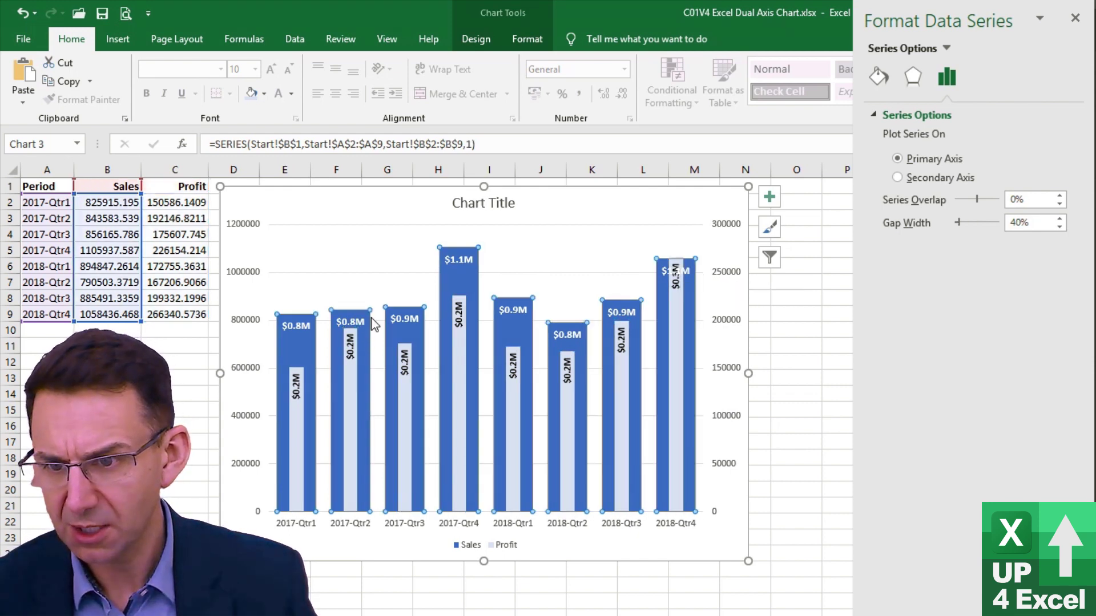
Step: Set the secondary vertical axis's maximum bound to 350000
click(724, 322)
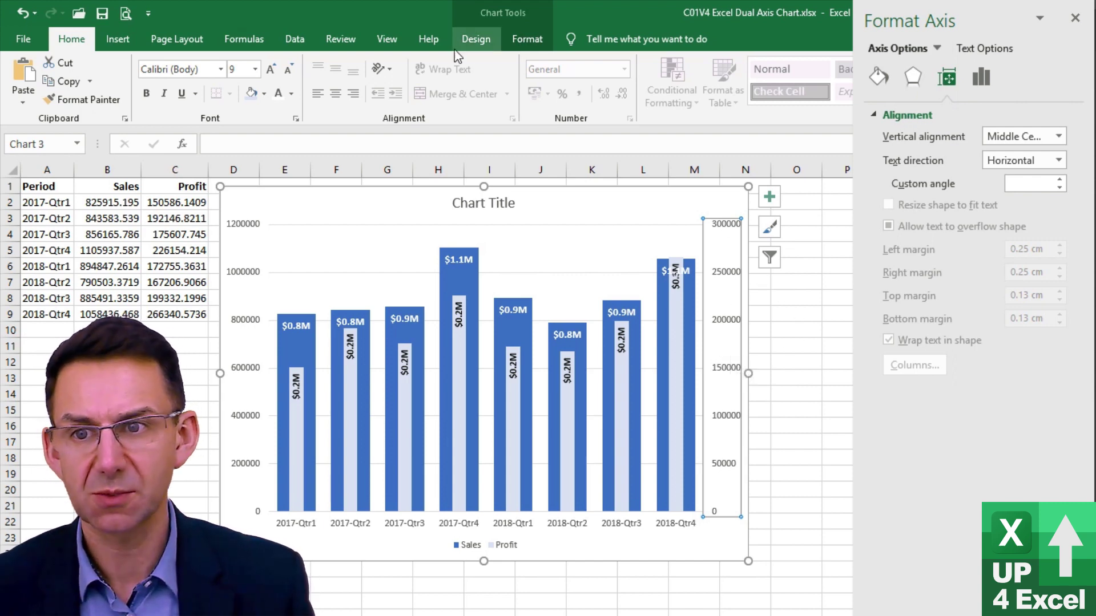
click(472, 40)
click(525, 41)
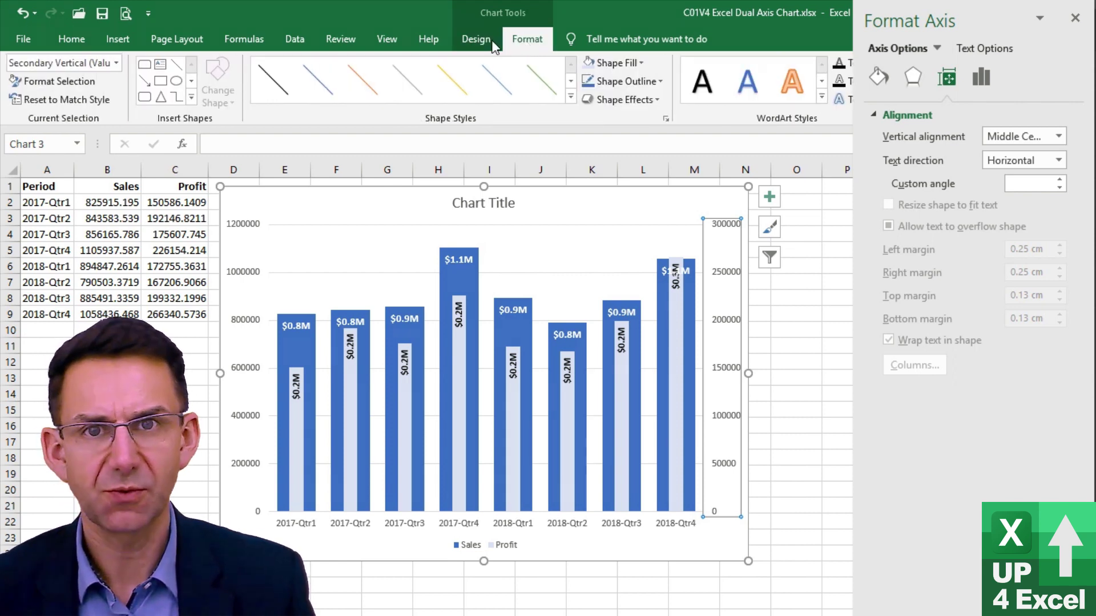
click(117, 62)
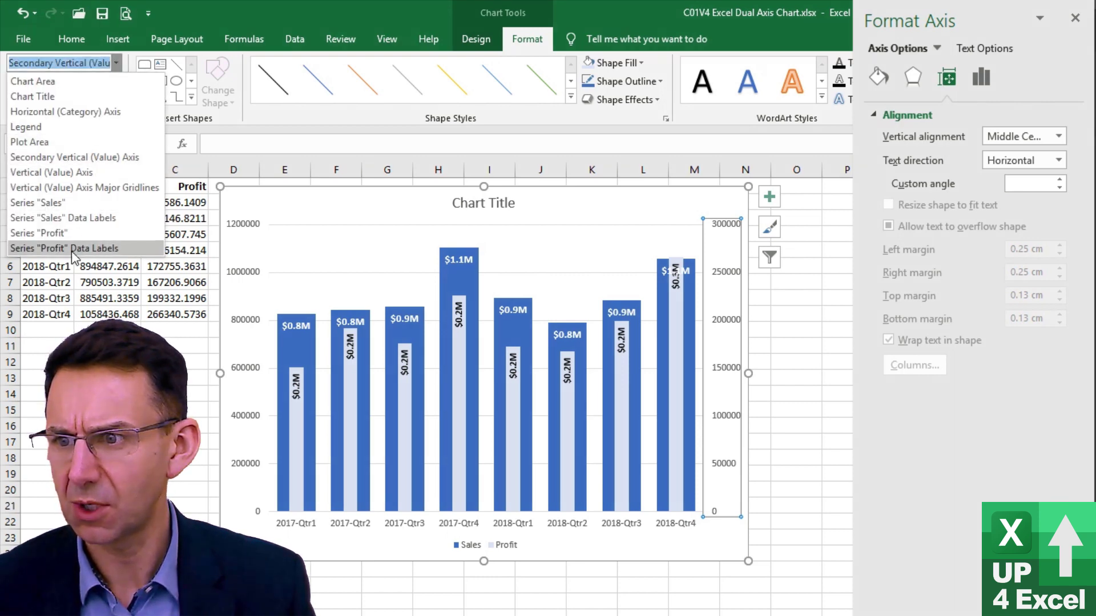
click(77, 162)
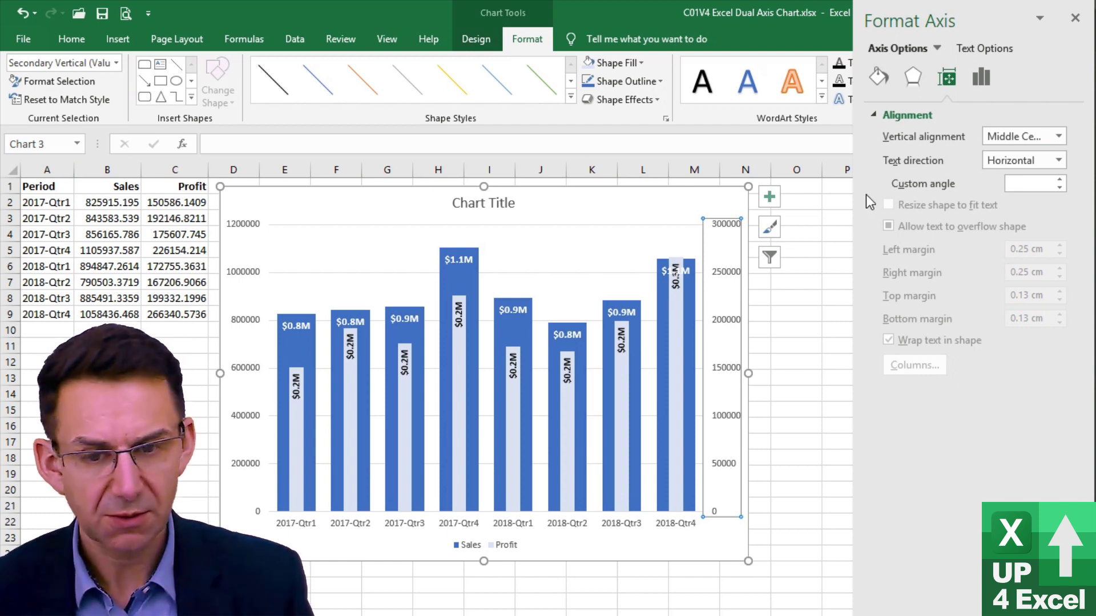
click(982, 80)
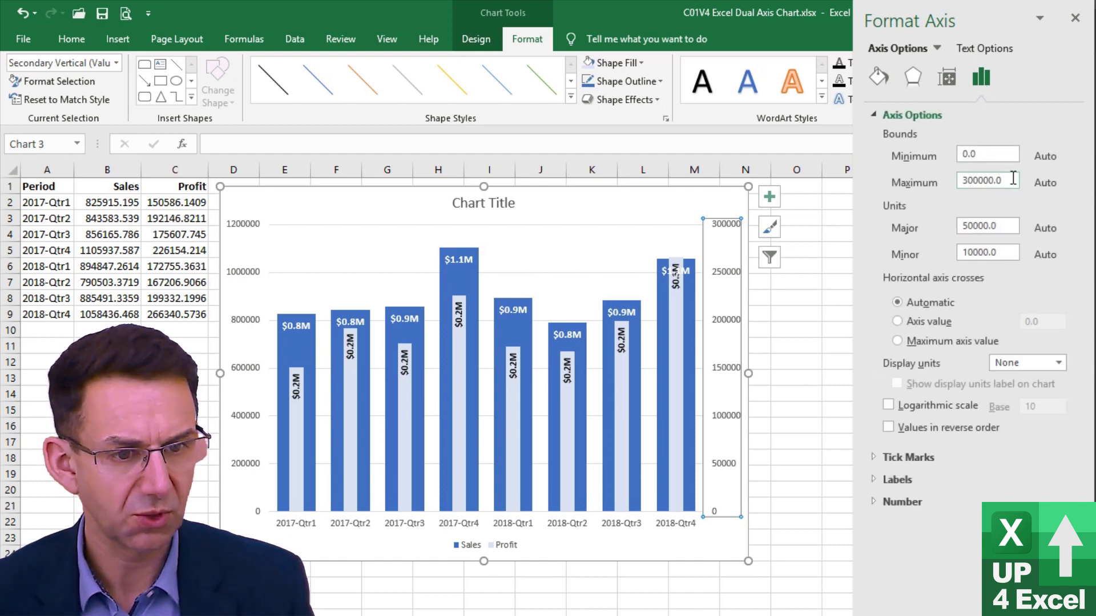
drag(1013, 178, 963, 180)
click(974, 180)
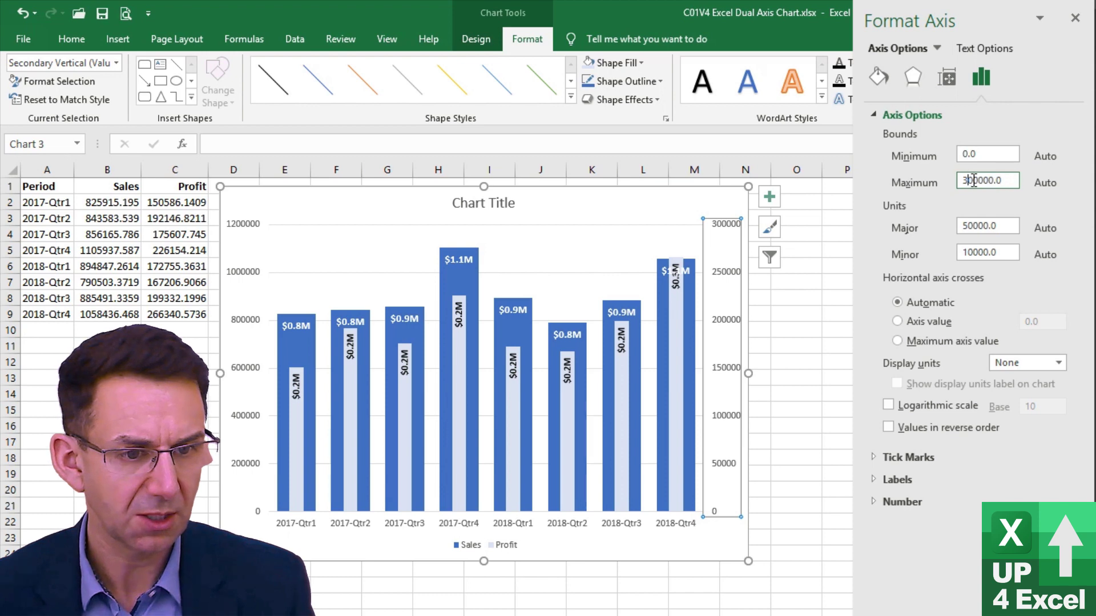
key(Delete)
text(5)
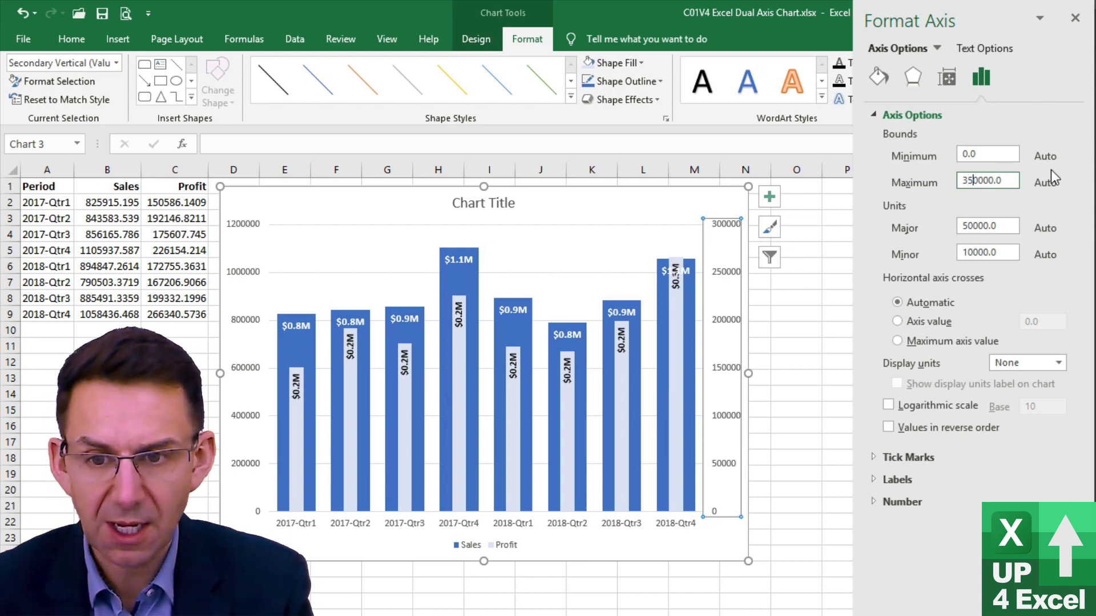
key(Return)
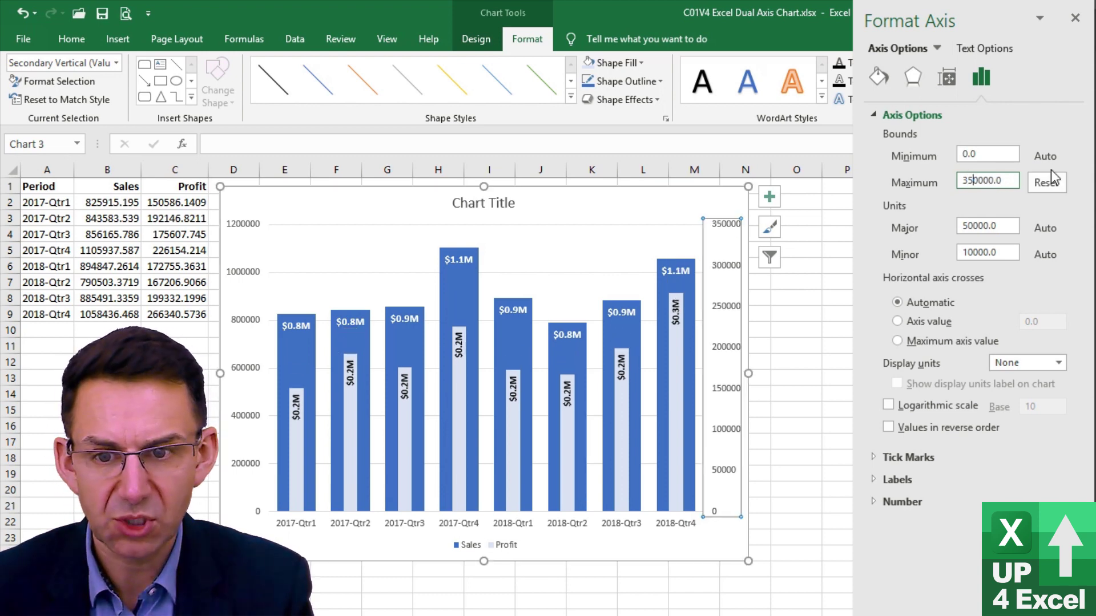
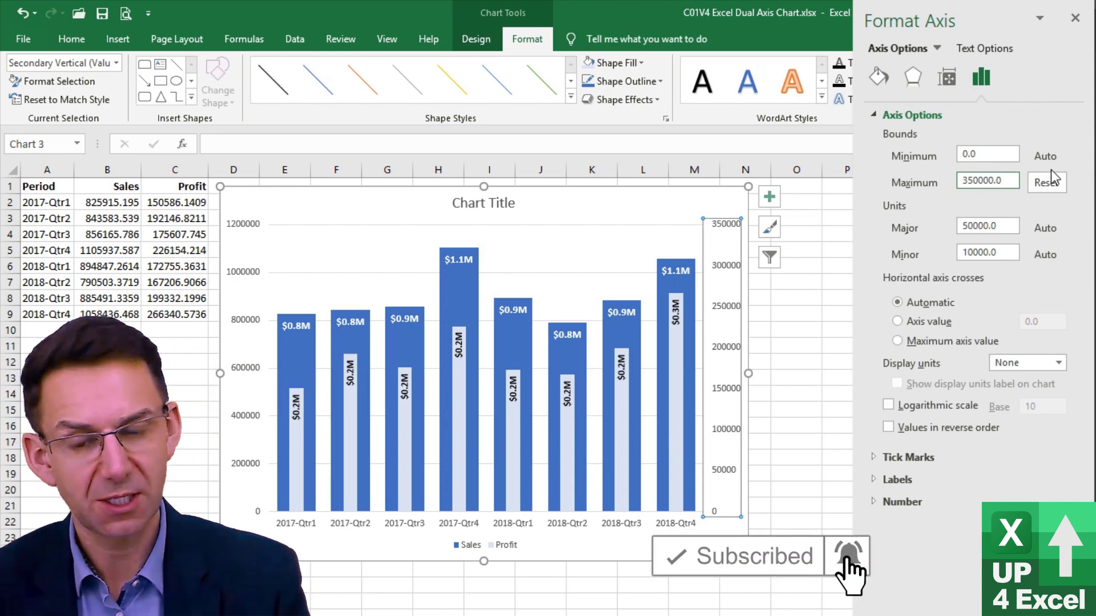
Step: Hide the secondary vertical axis's labels and set the primary vertical axis's label position to None
mouse_move(1091, 171)
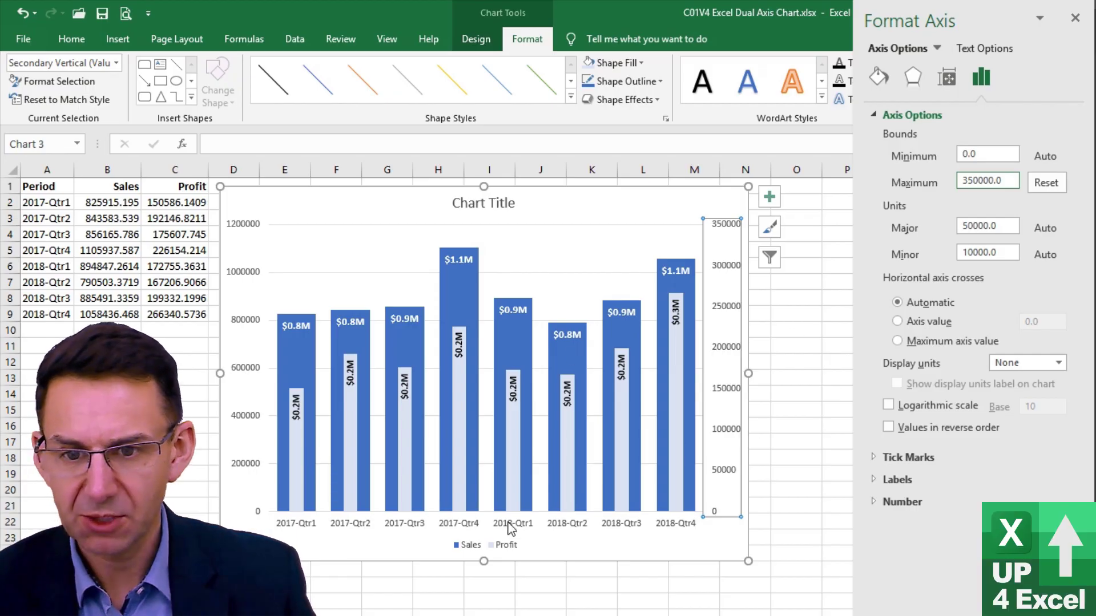
click(728, 491)
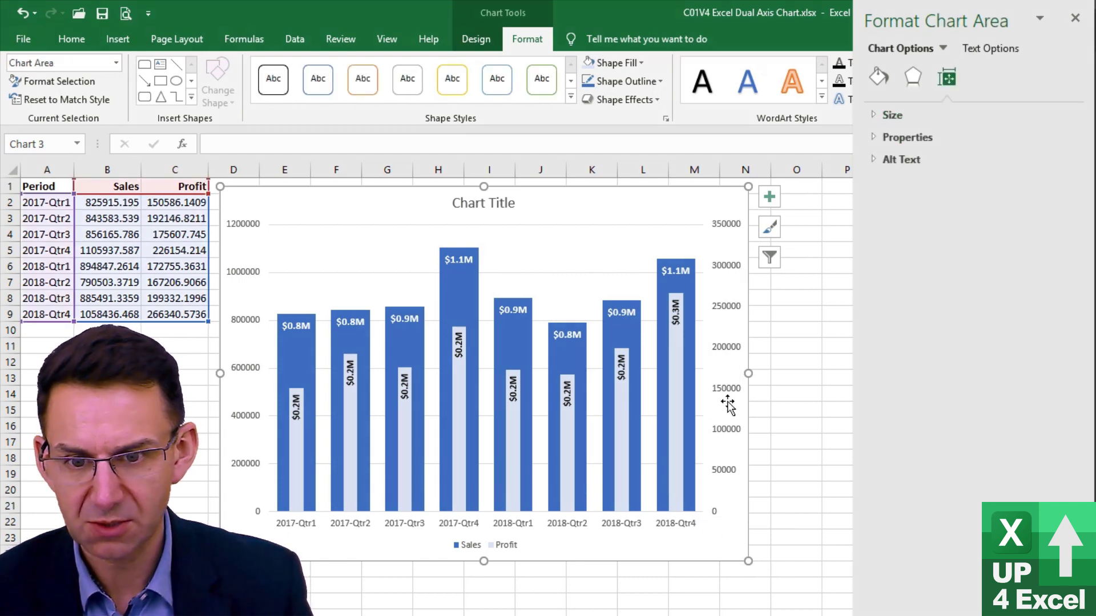
click(251, 228)
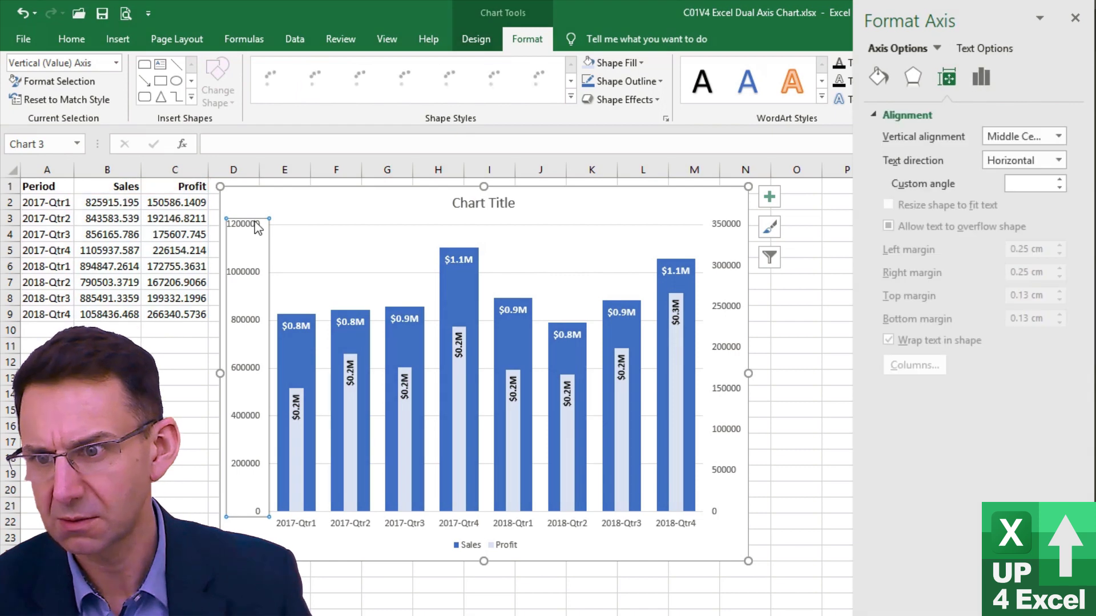
click(976, 80)
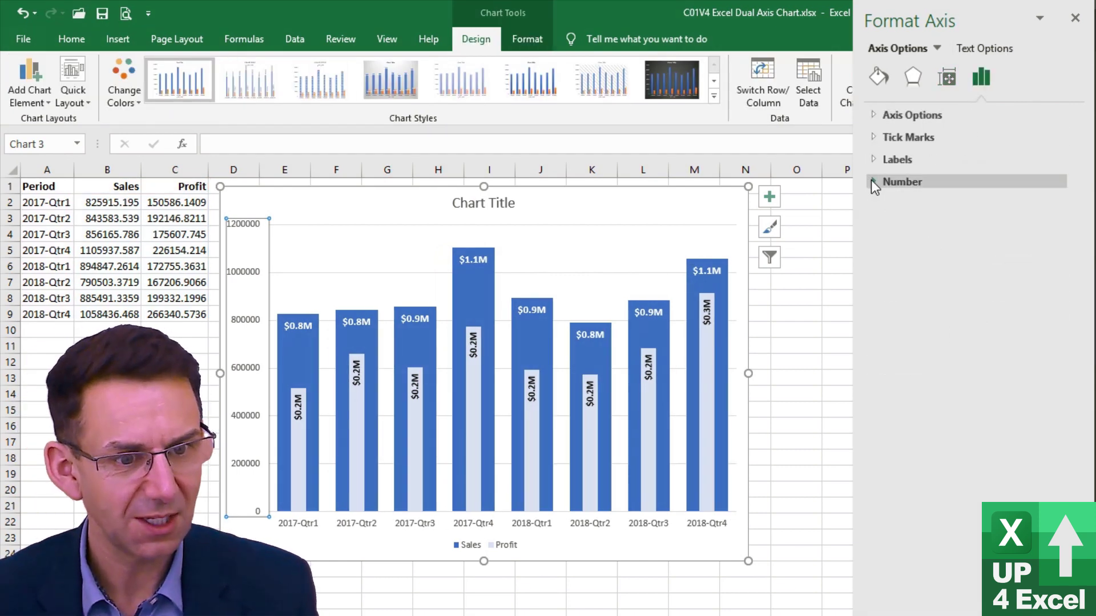
click(873, 160)
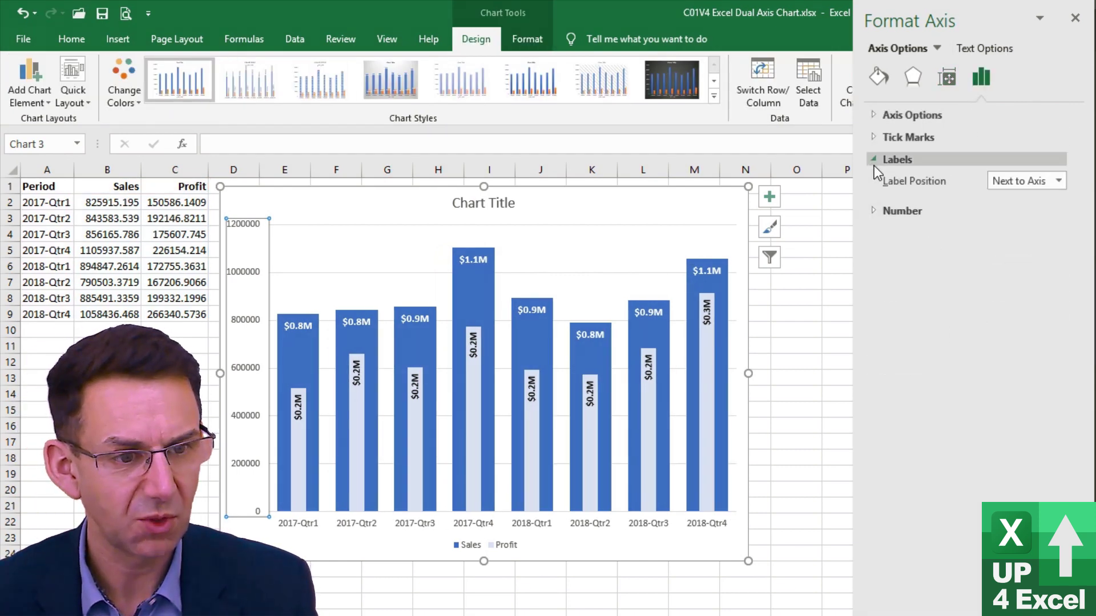
click(1057, 181)
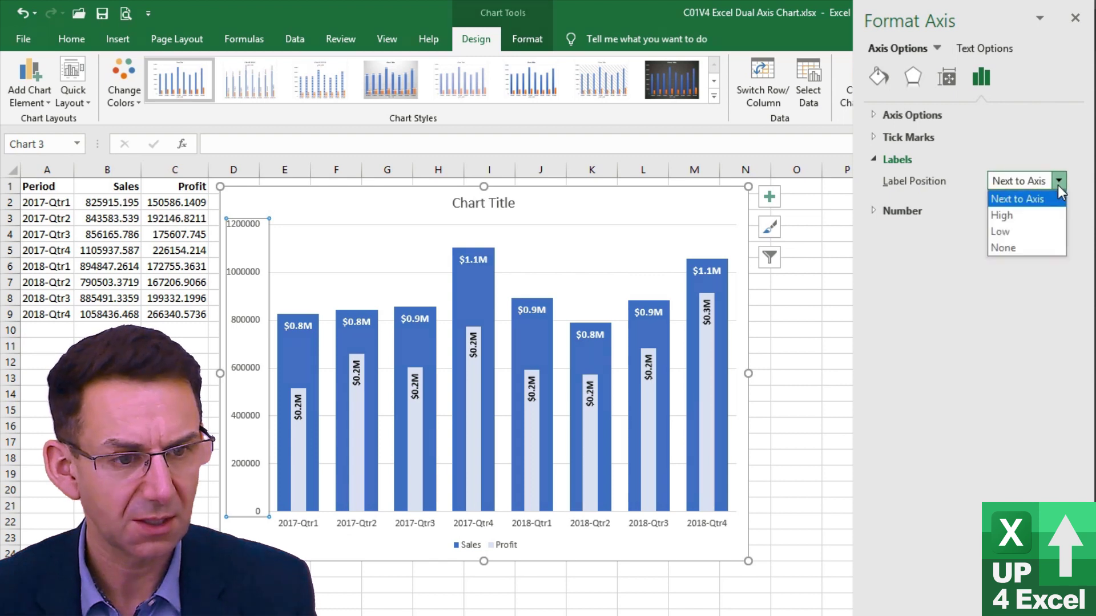
click(1026, 247)
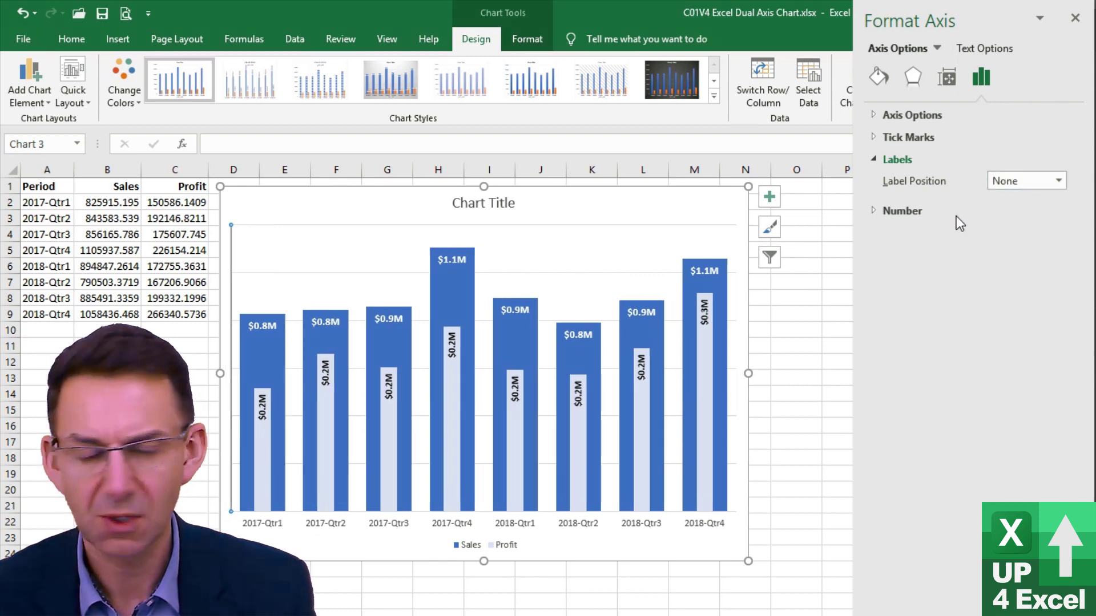
Step: Format the primary vertical axis with no fill and no line
click(877, 140)
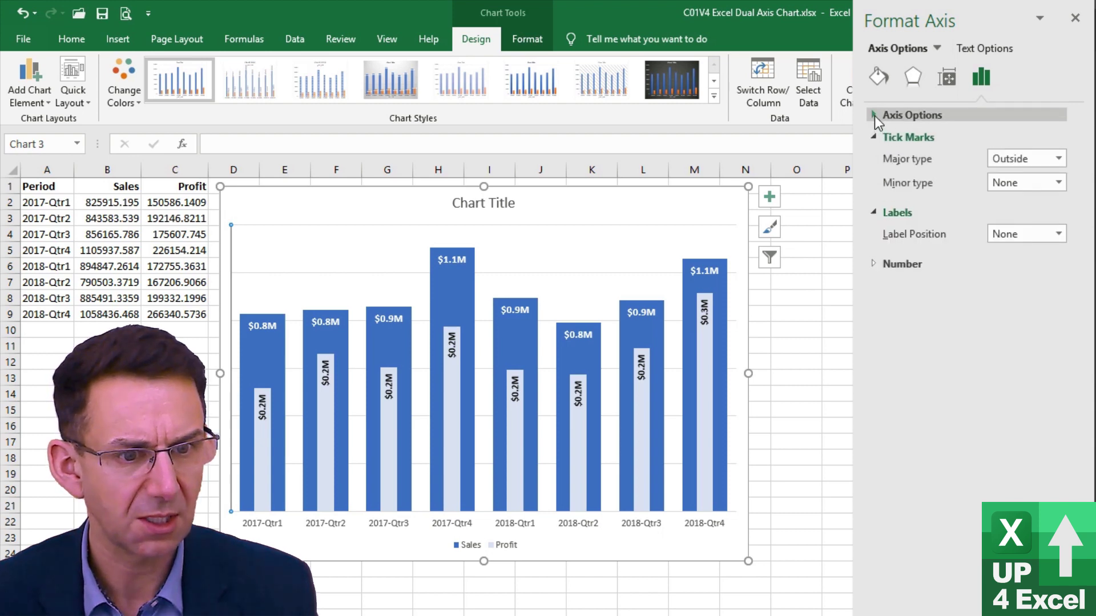
click(875, 115)
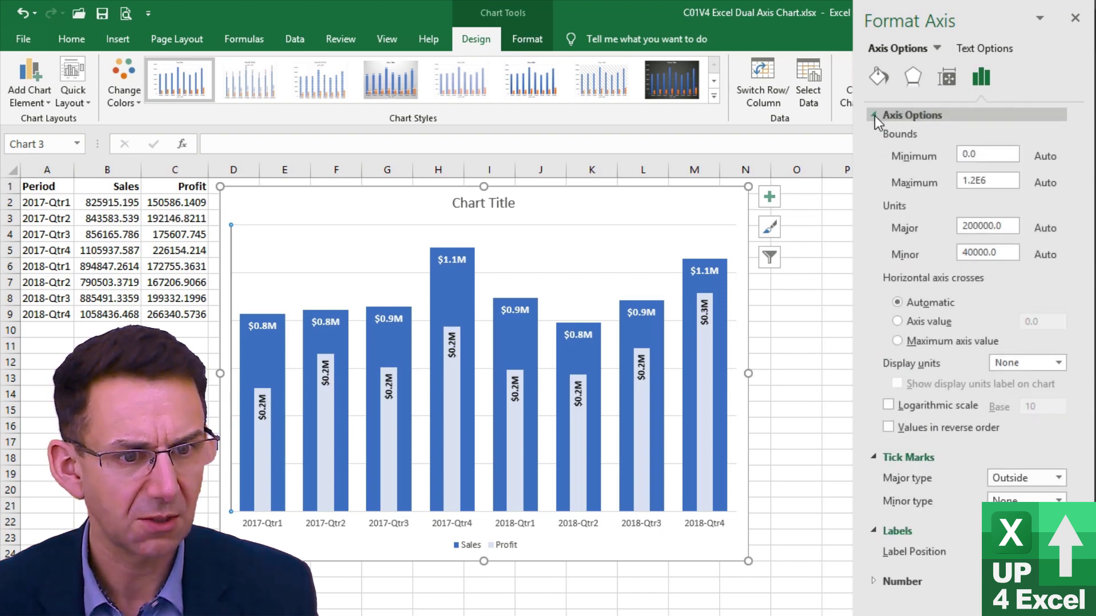
click(877, 73)
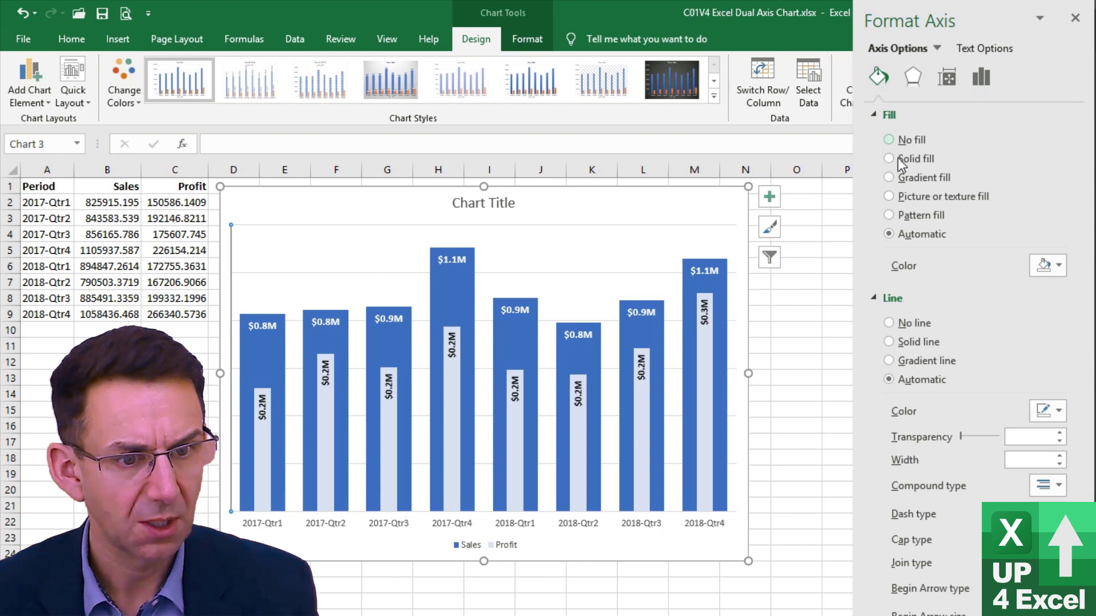
click(895, 142)
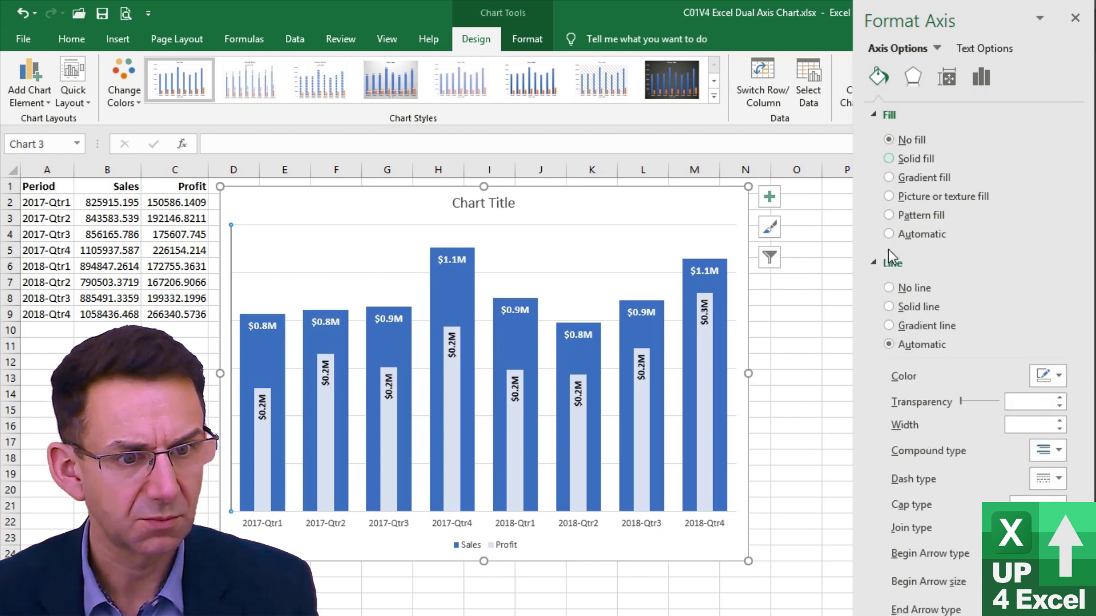
click(891, 289)
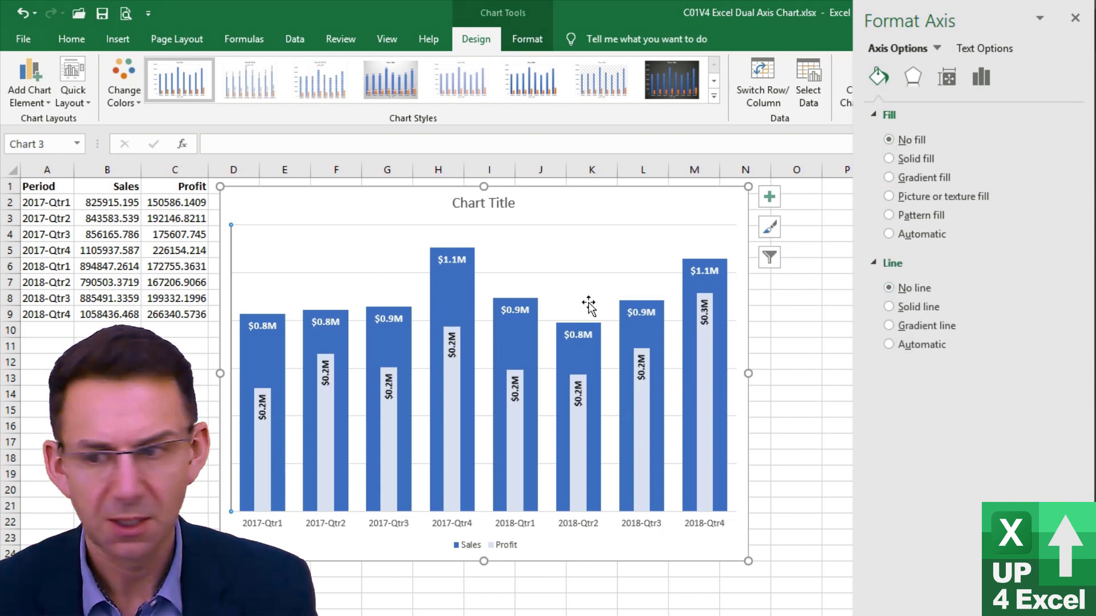
Step: Delete the chart's major horizontal gridlines
click(607, 273)
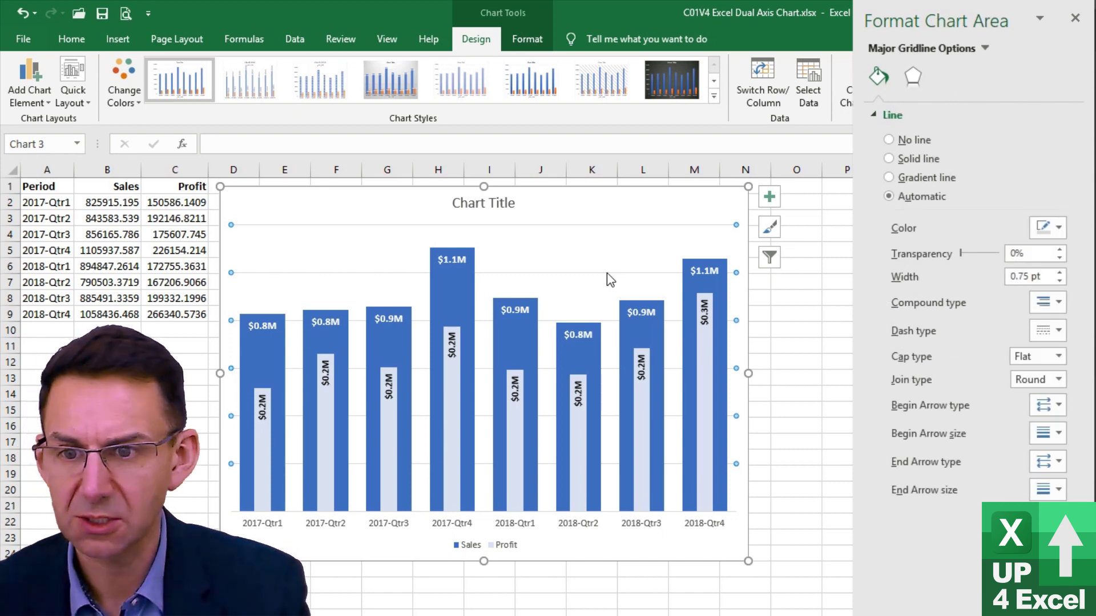
key(Delete)
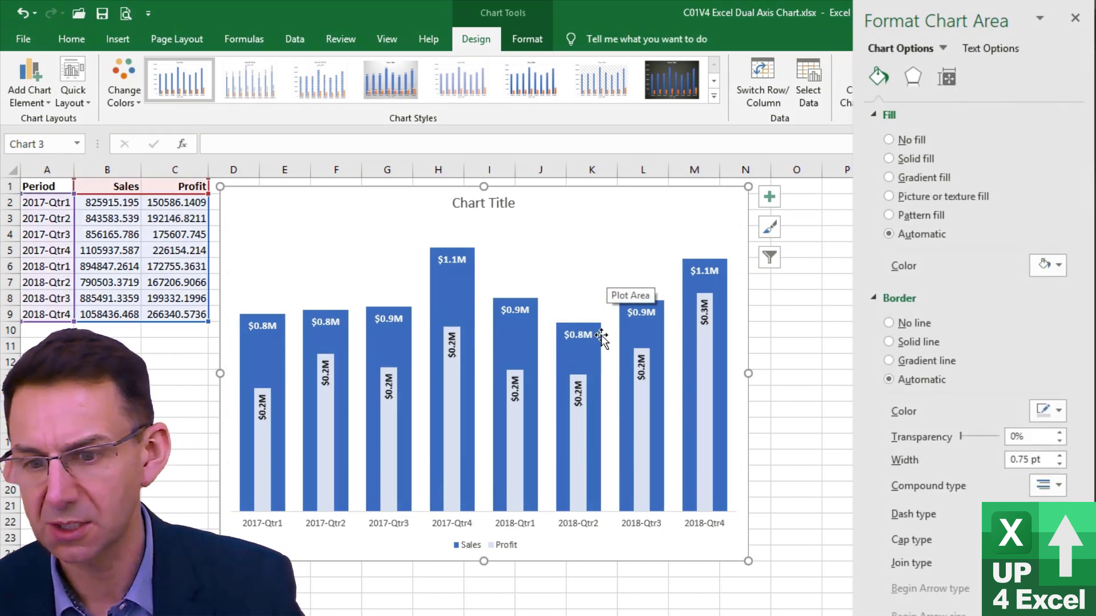
Step: Format the horizontal category axis with no fill and no line
click(565, 526)
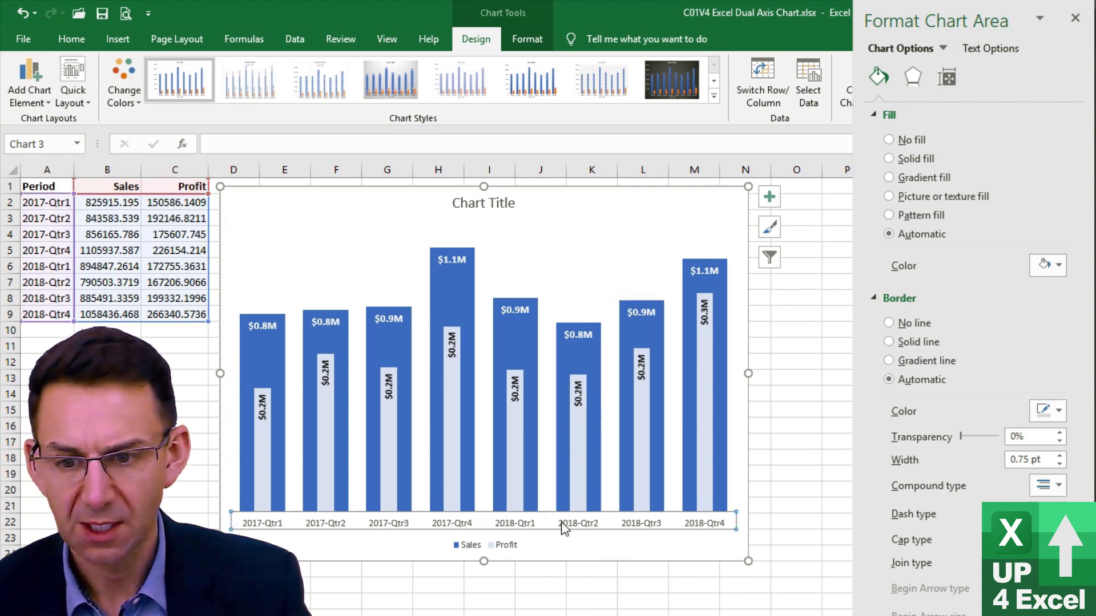
click(892, 142)
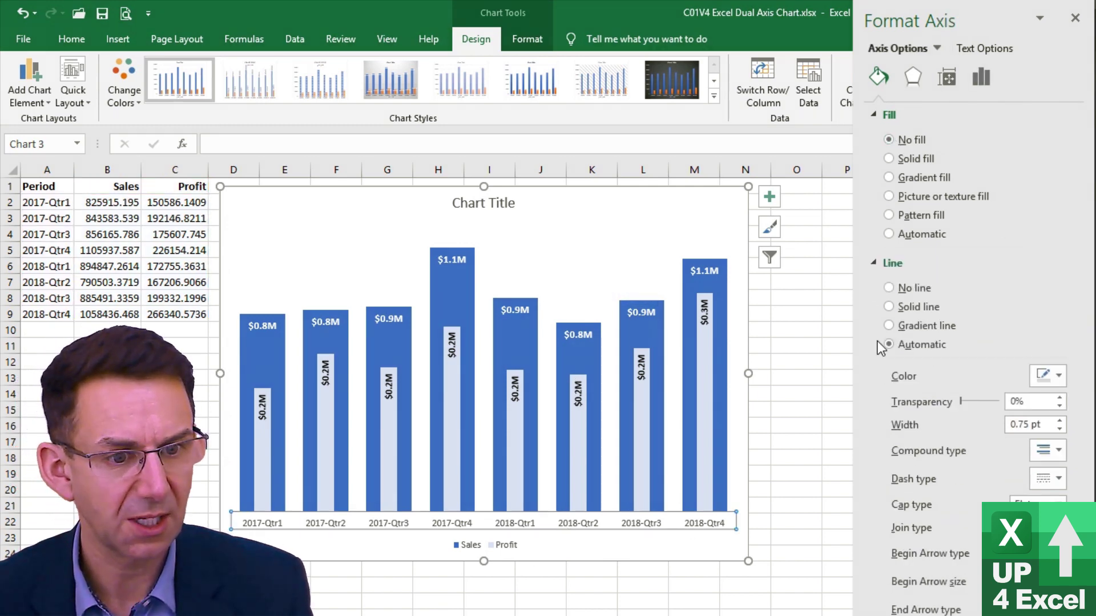
click(893, 288)
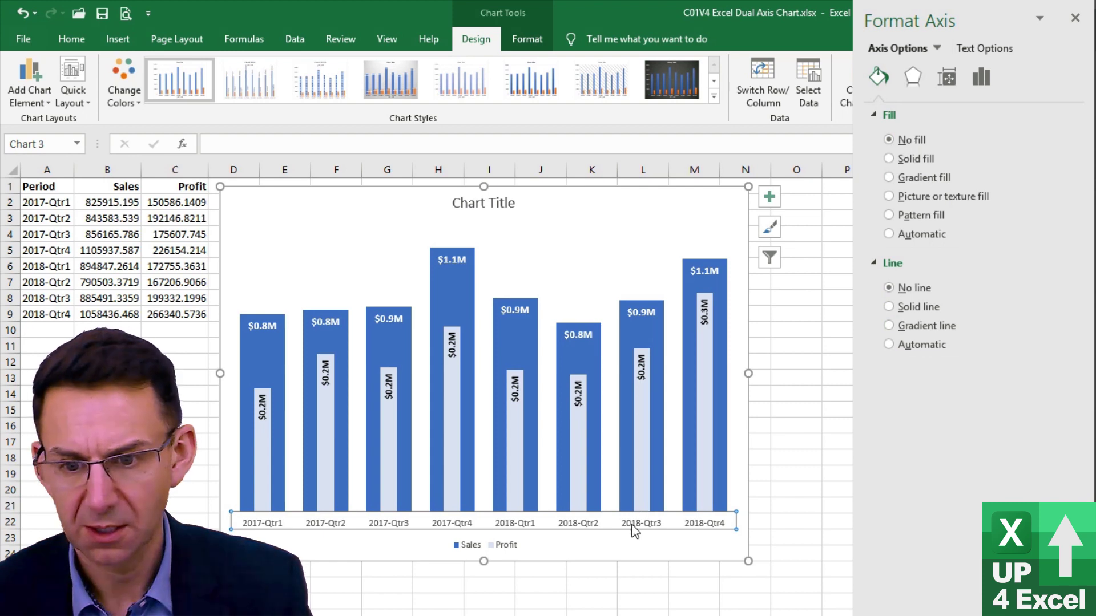
Step: Make the horizontal category axis labels bold and increase their font size to 11
click(72, 39)
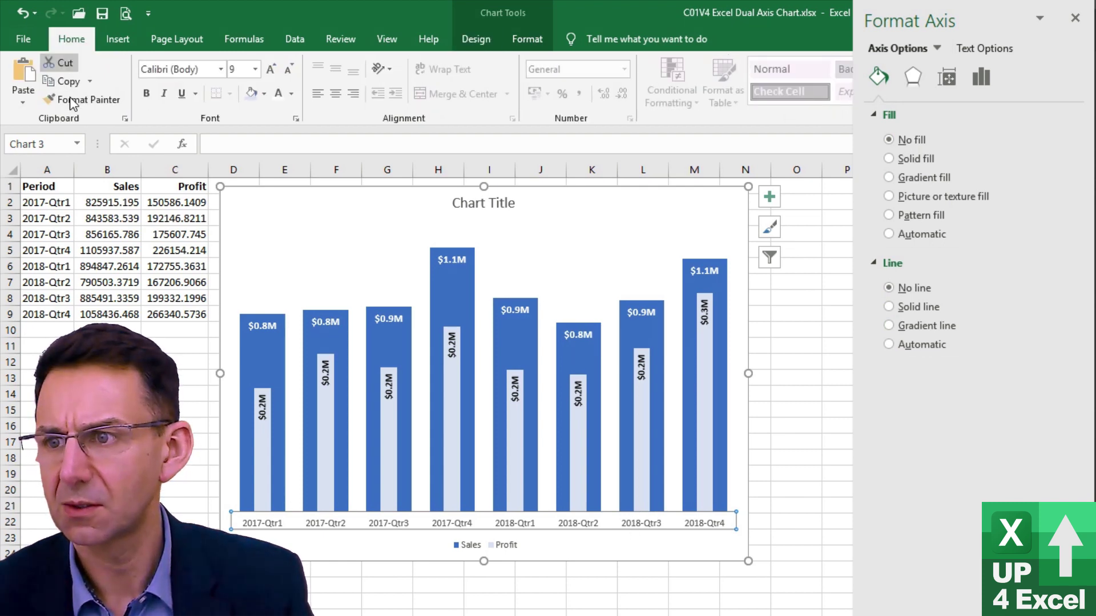
click(146, 93)
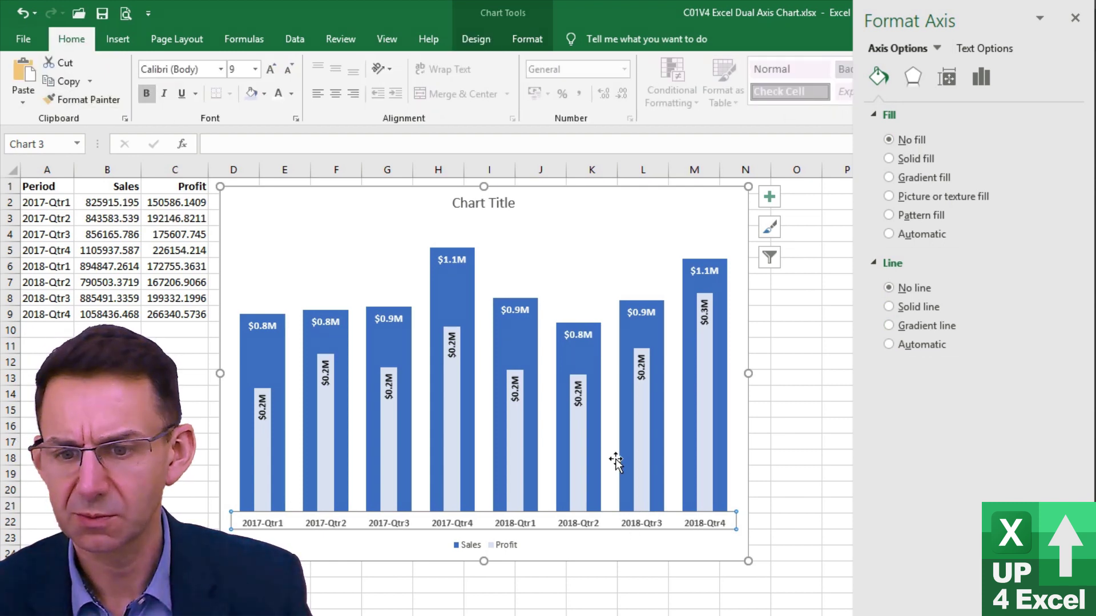
click(272, 69)
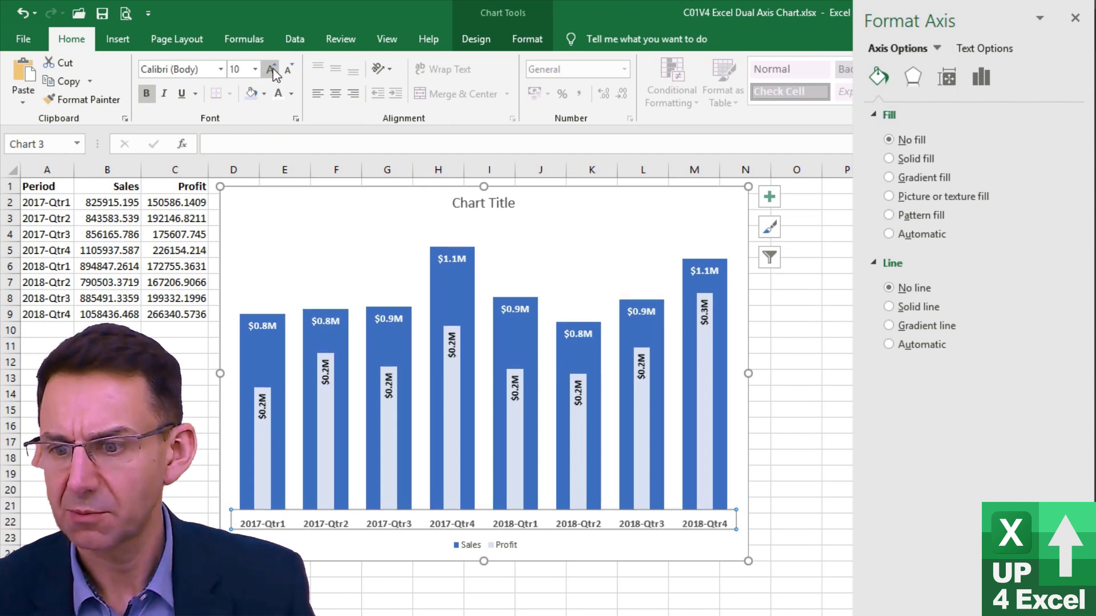
click(272, 70)
click(272, 69)
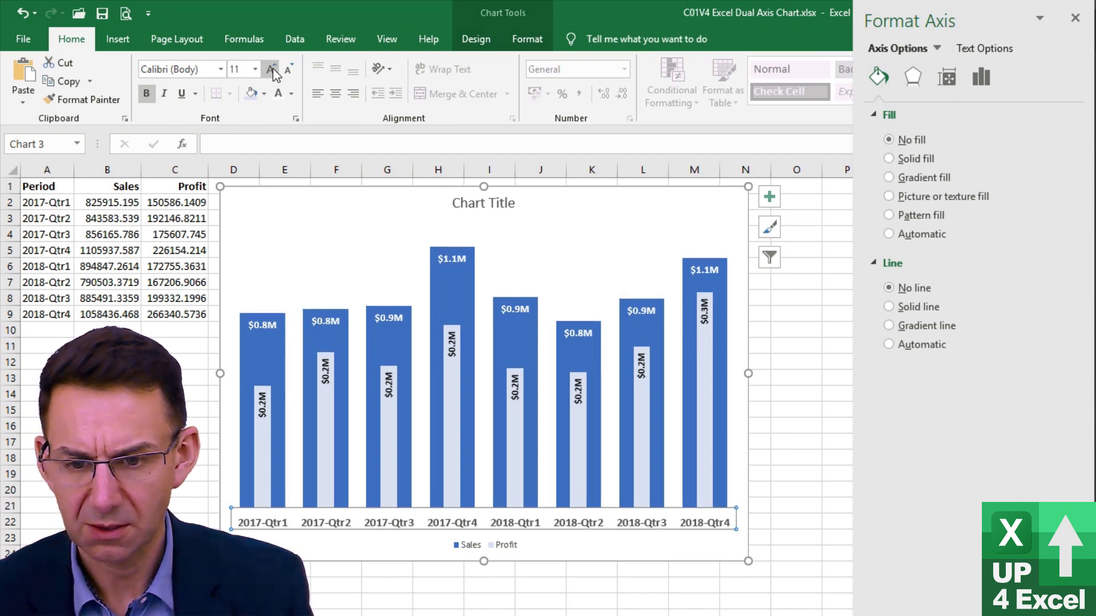
Step: Change the chart title to "Sales and Profit" and format it bold at font size 18
click(483, 203)
text(Sales and Prof)
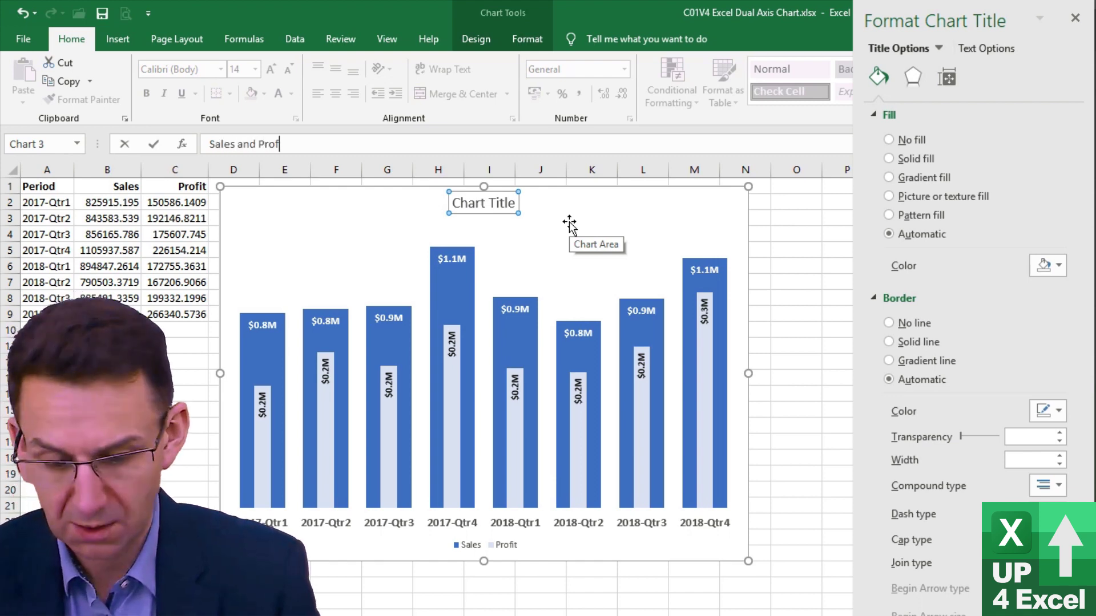
text(it)
key(Return)
click(271, 69)
click(270, 69)
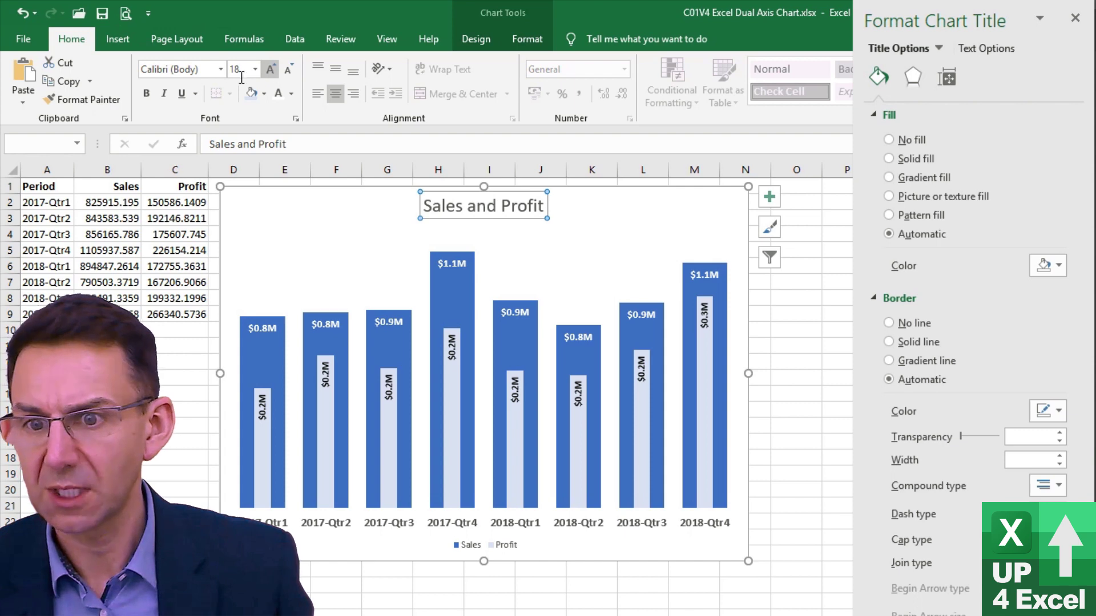
click(146, 93)
click(496, 258)
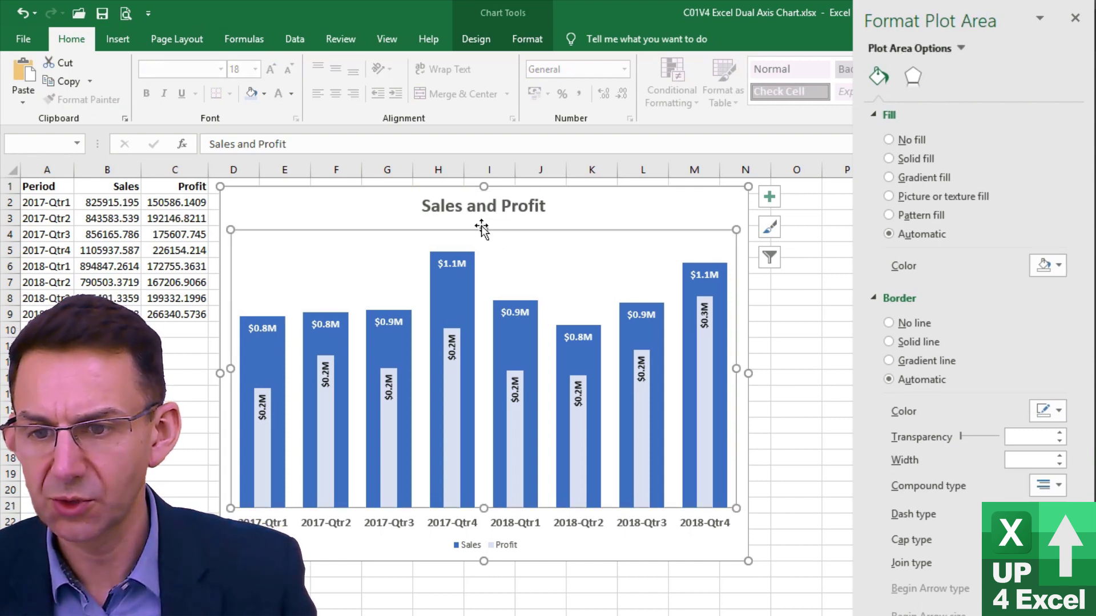
Step: Set the chart legend's position to Top so it sits beneath the title
click(505, 545)
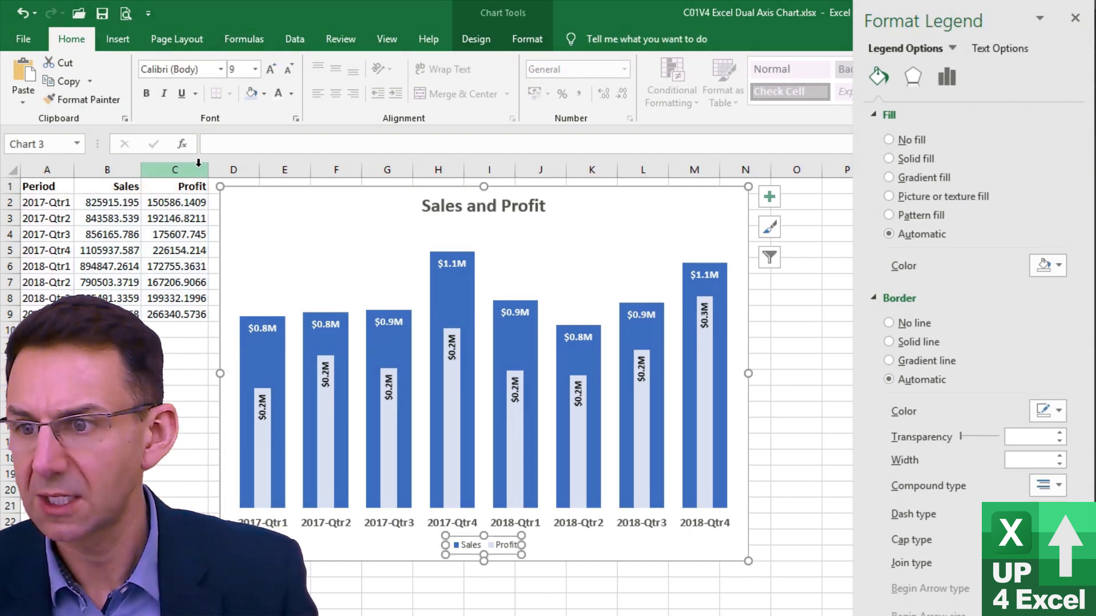
click(519, 40)
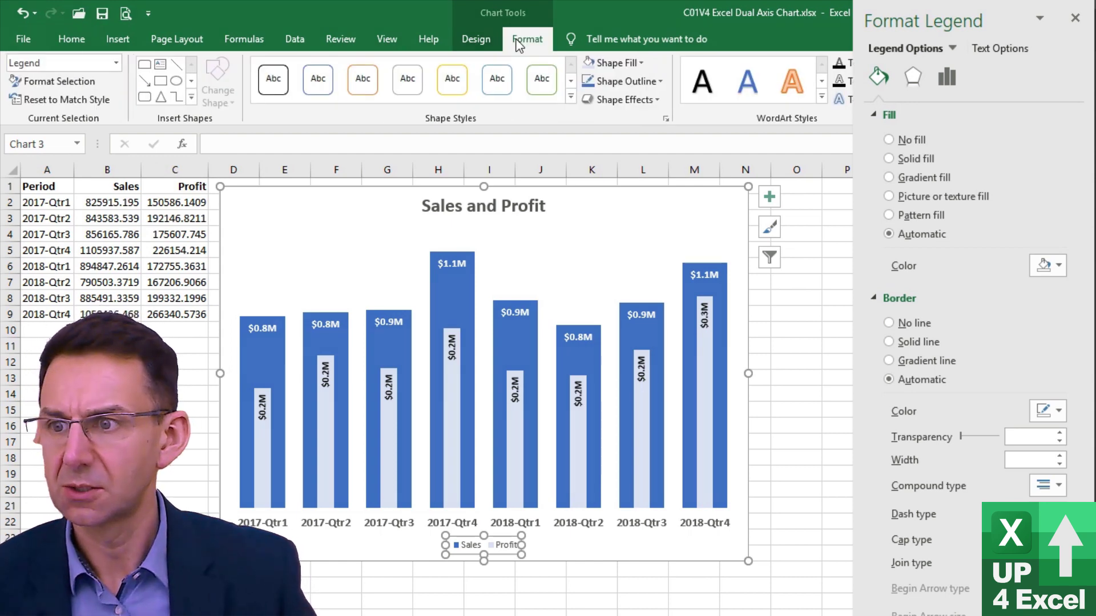
click(57, 81)
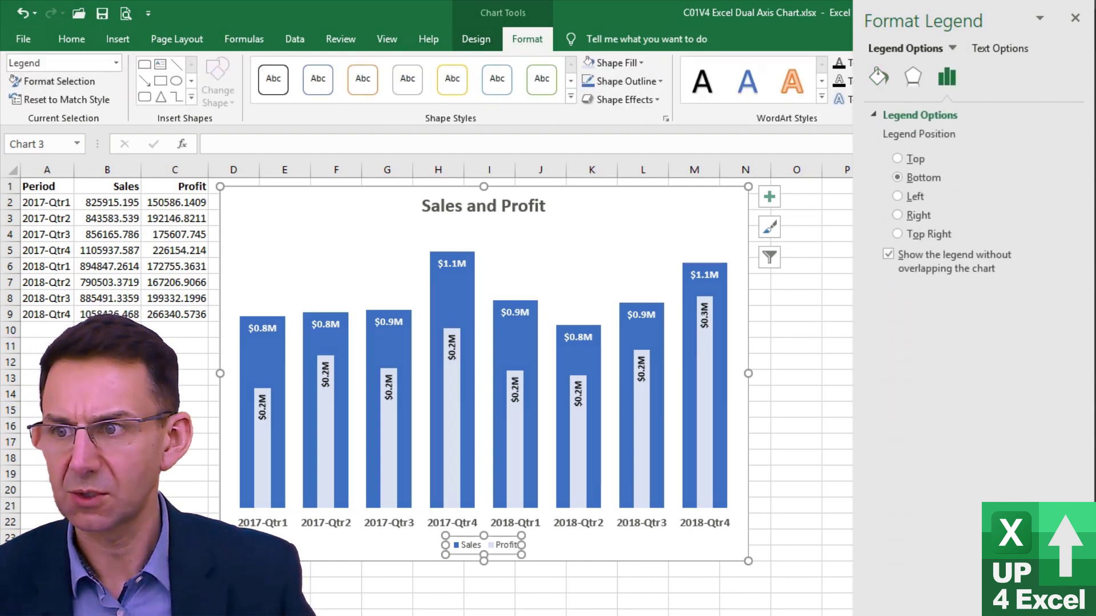
click(916, 164)
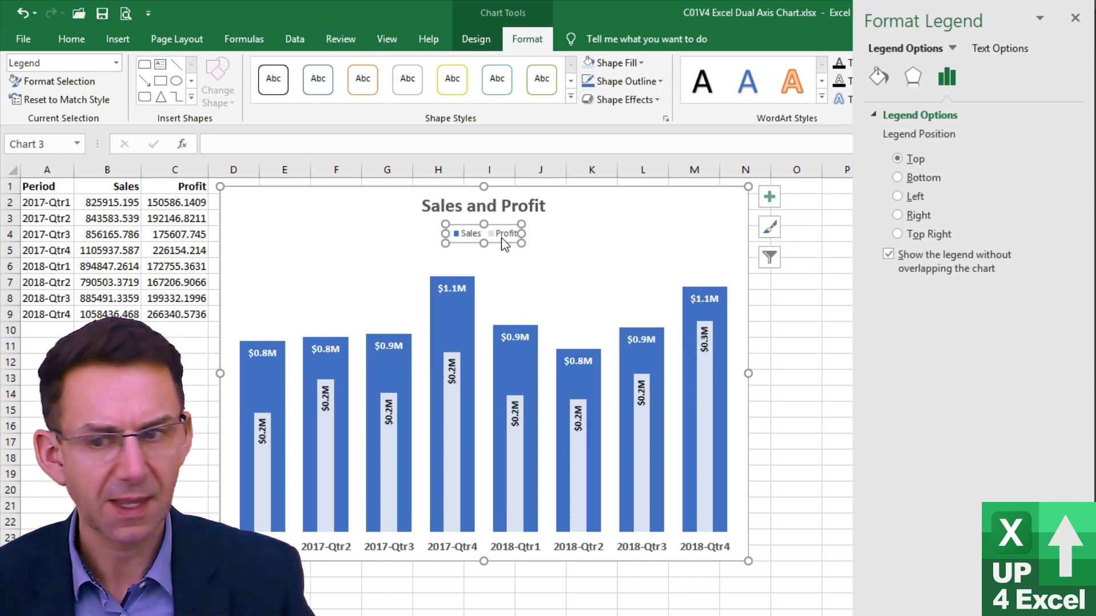
Step: Enlarge the "Sales and Profit" chart title to font size 24 and deselect the chart
click(255, 69)
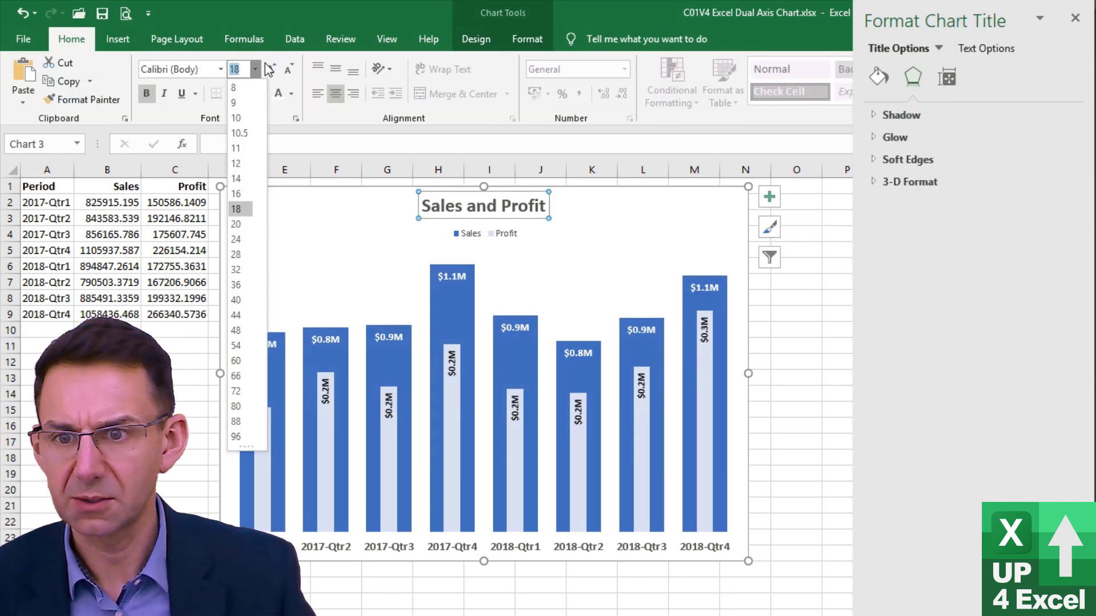
click(272, 69)
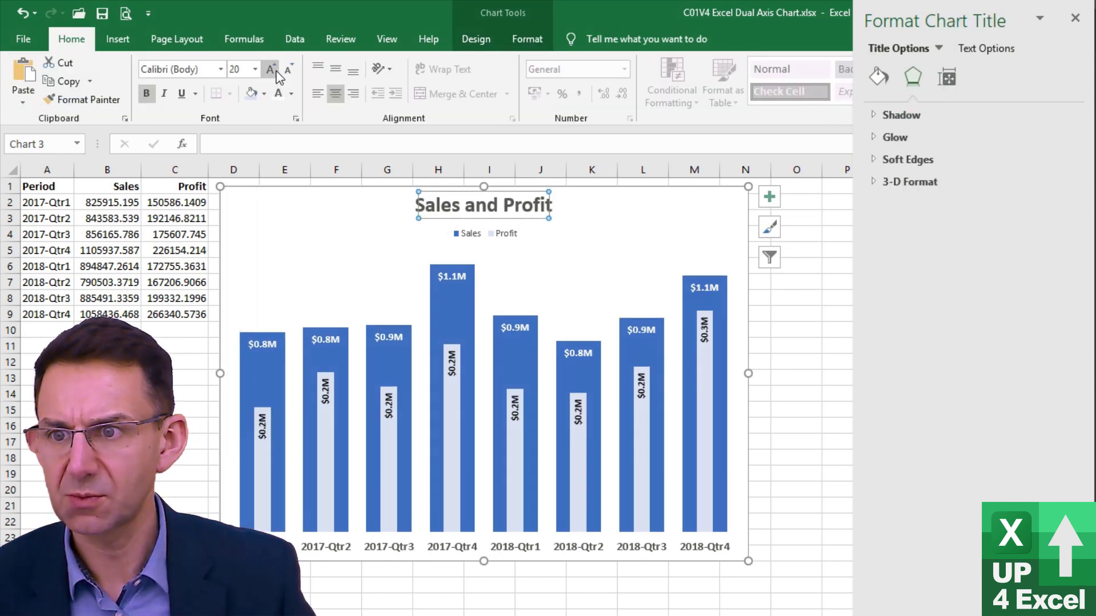
click(271, 69)
click(451, 600)
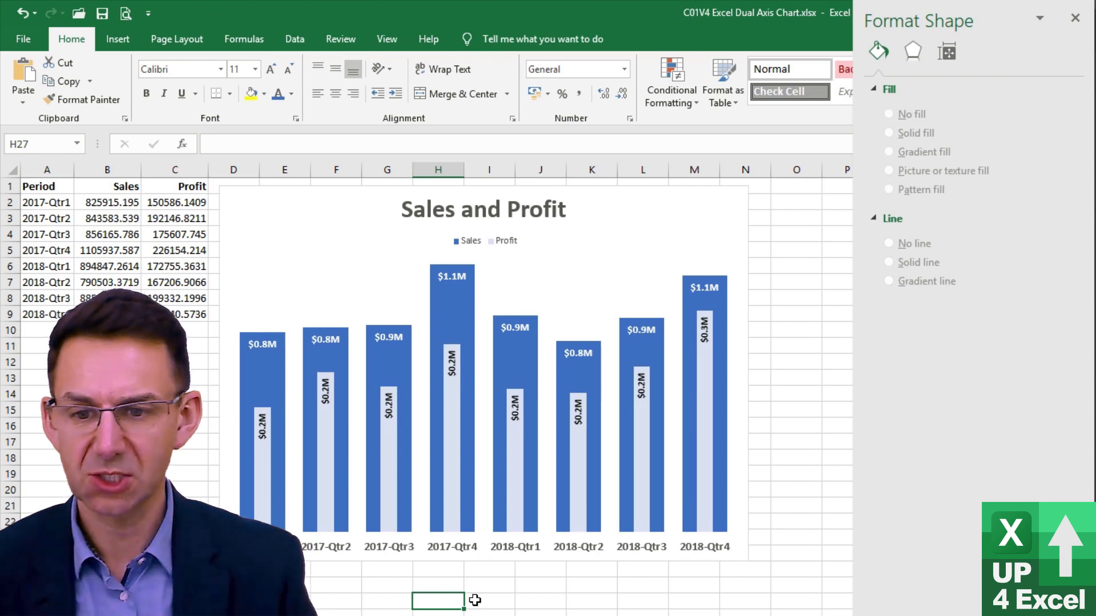